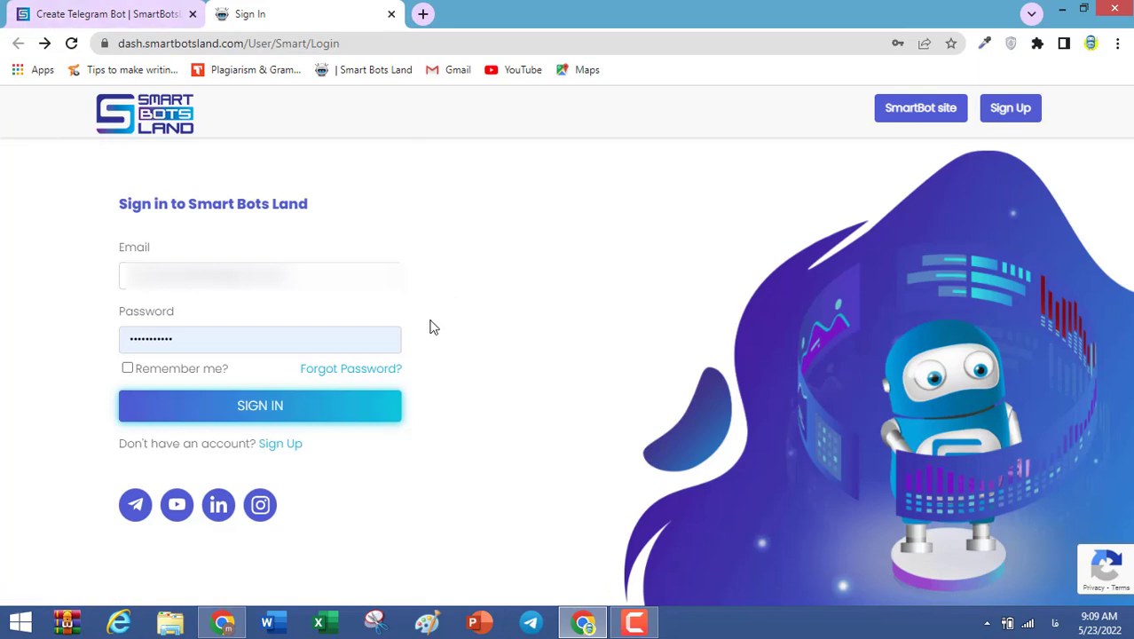
# Sign in to the Smart Bots Land admin panel with the filled-in account credentials.
pyautogui.click(291, 406)
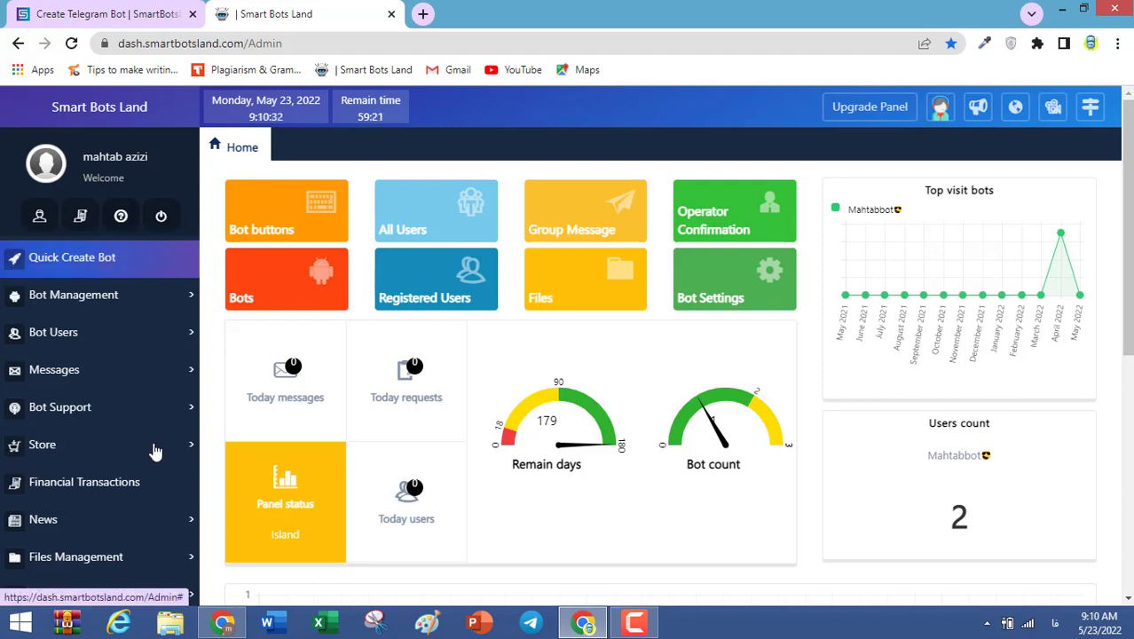
# Under Store > My Stores, start a new store and assign it to the bot.
pyautogui.click(154, 452)
pyautogui.scroll(-1, 155, 417)
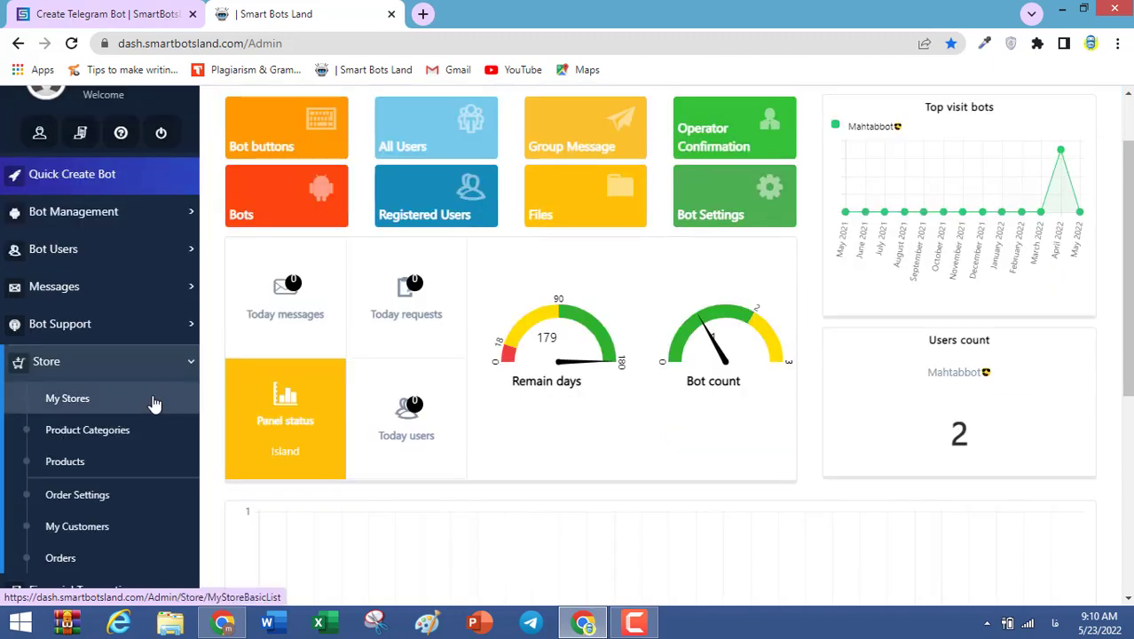
pyautogui.click(154, 404)
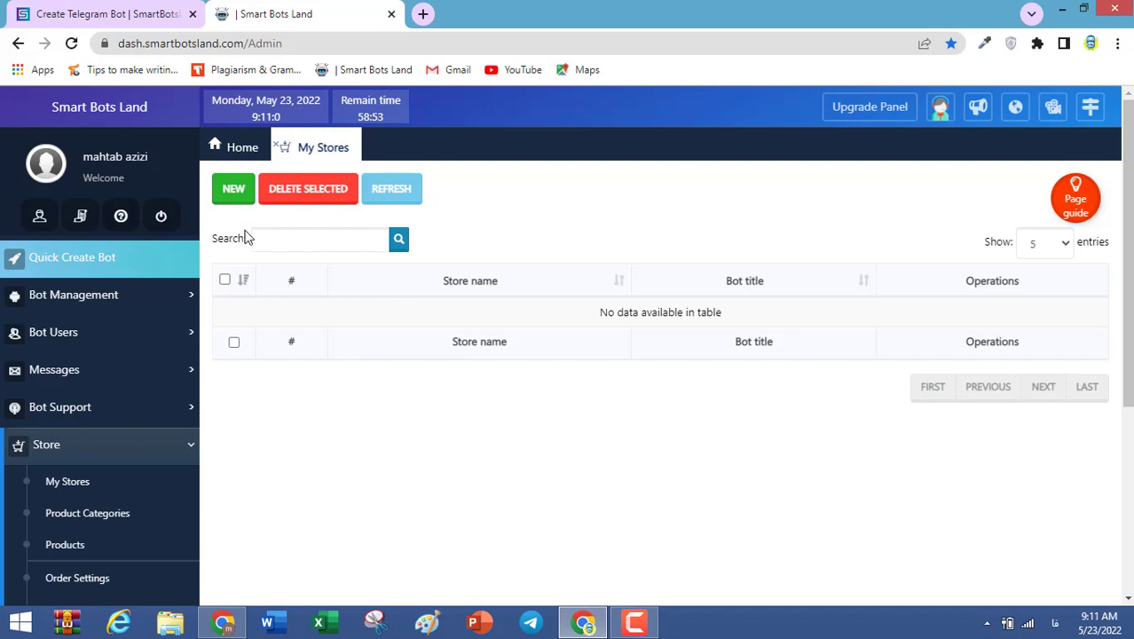
pyautogui.click(235, 200)
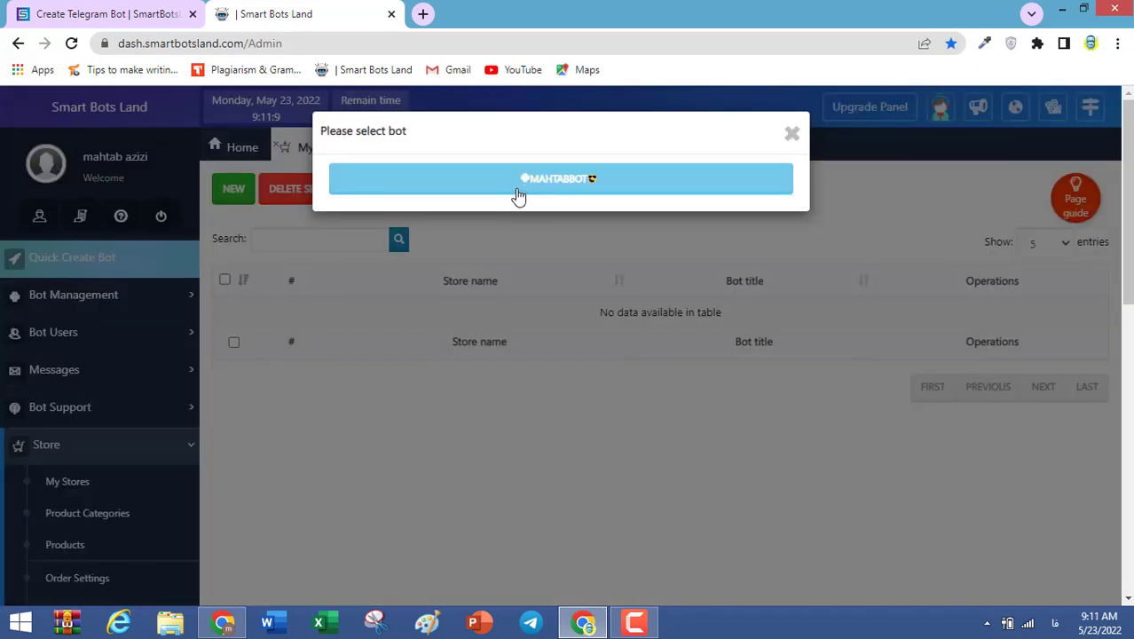
pyautogui.click(520, 188)
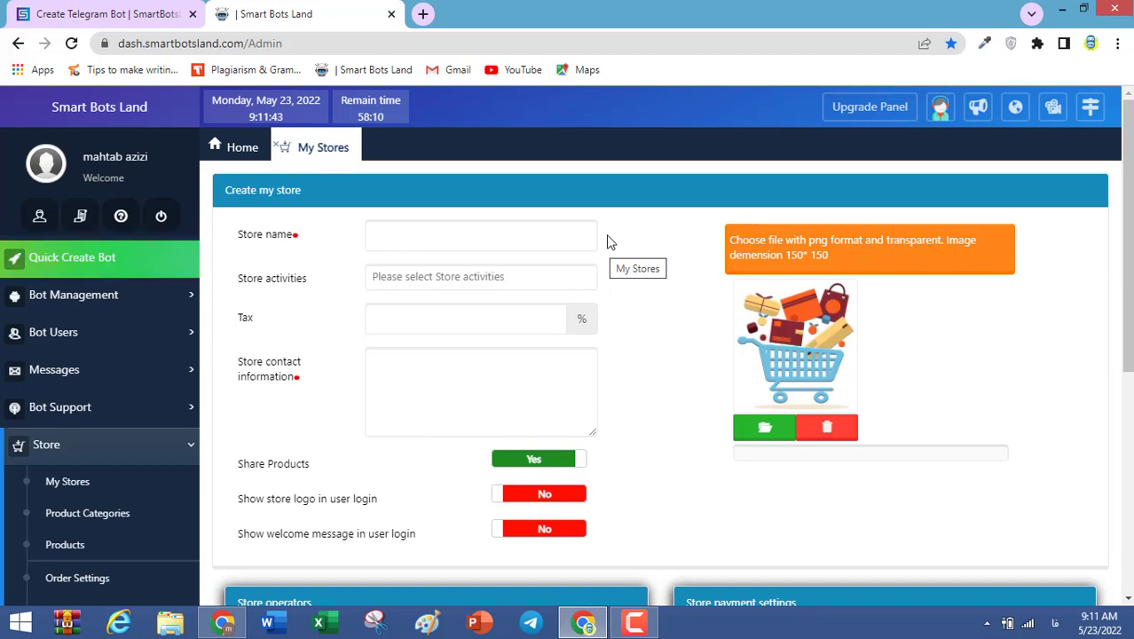
# Name the store 'smartbot store' and choose Marketing and Sale as its activity.
pyautogui.click(486, 242)
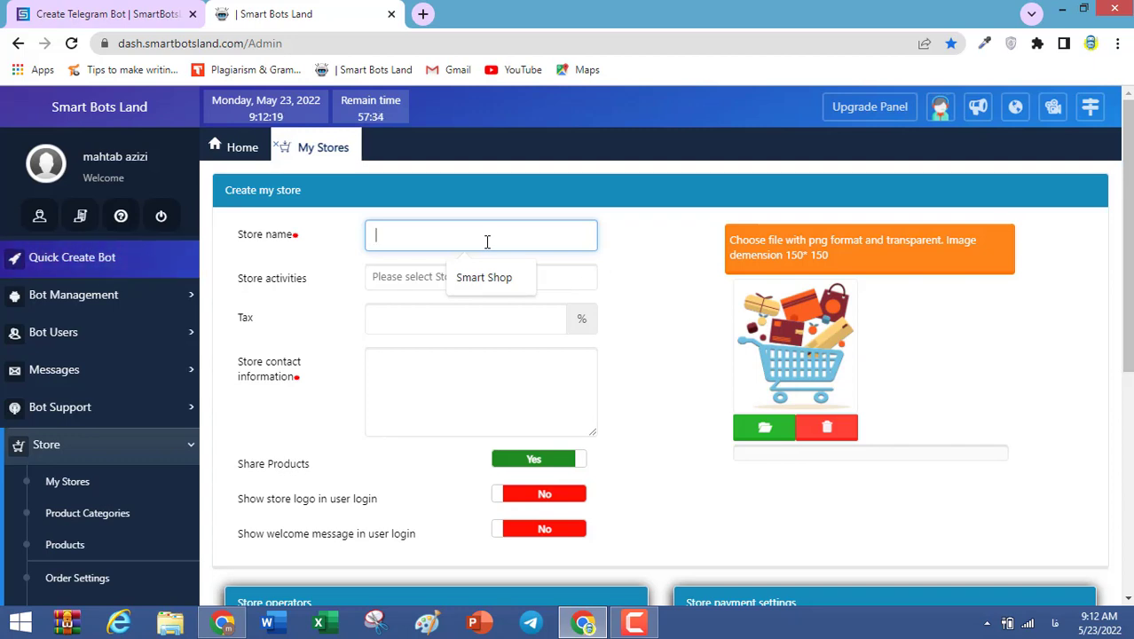
pyautogui.write('smartbot store')
pyautogui.click(517, 279)
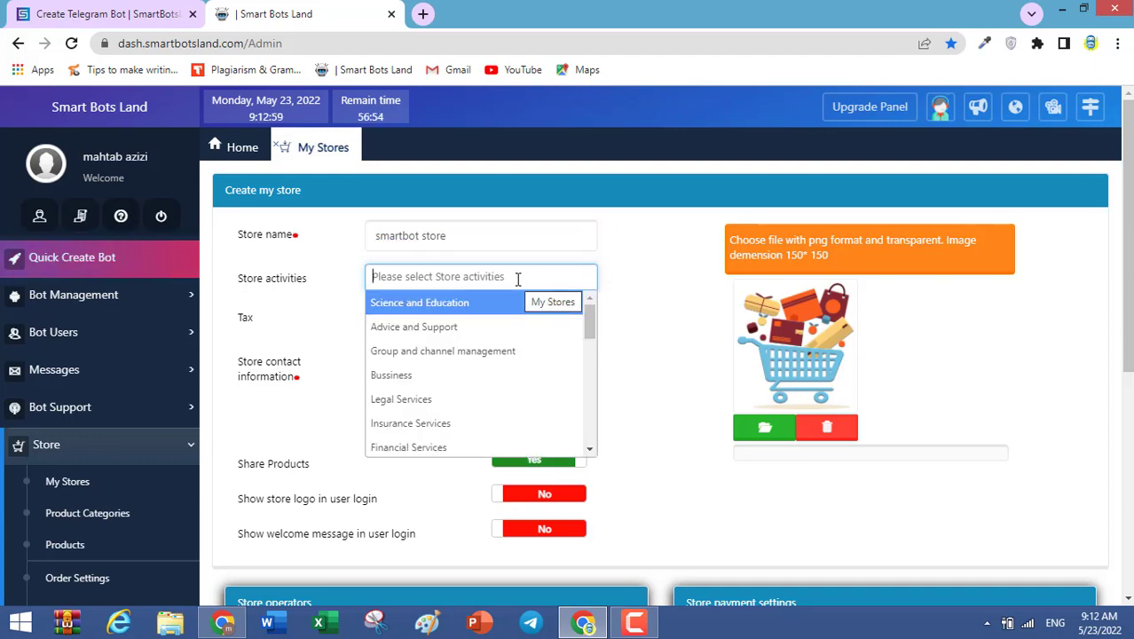
pyautogui.scroll(-5, 537, 380)
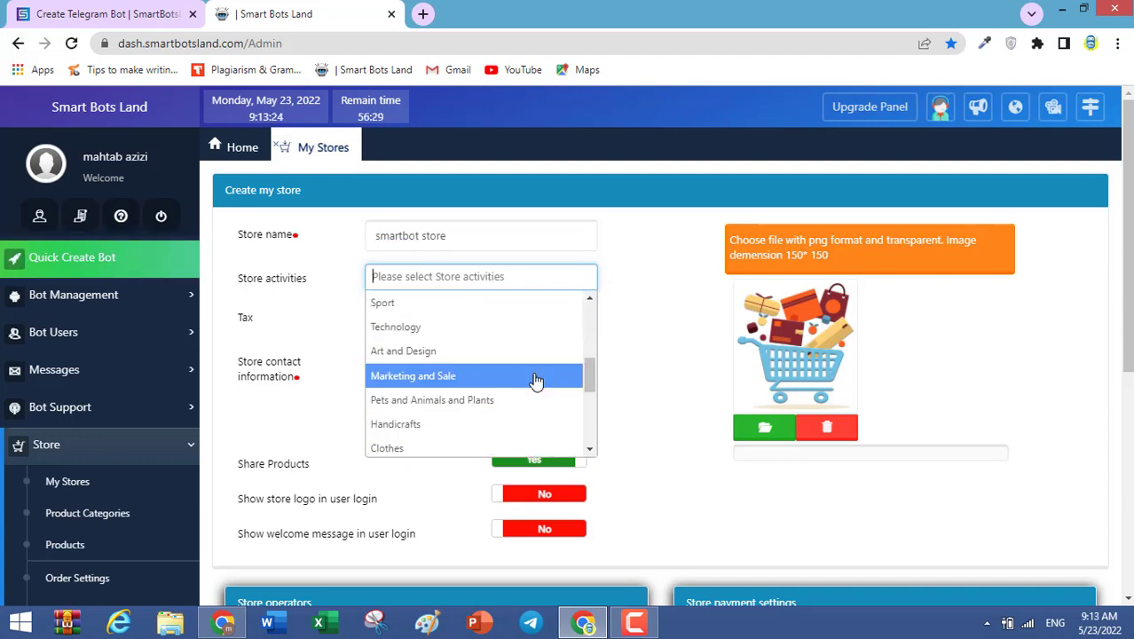
pyautogui.click(535, 380)
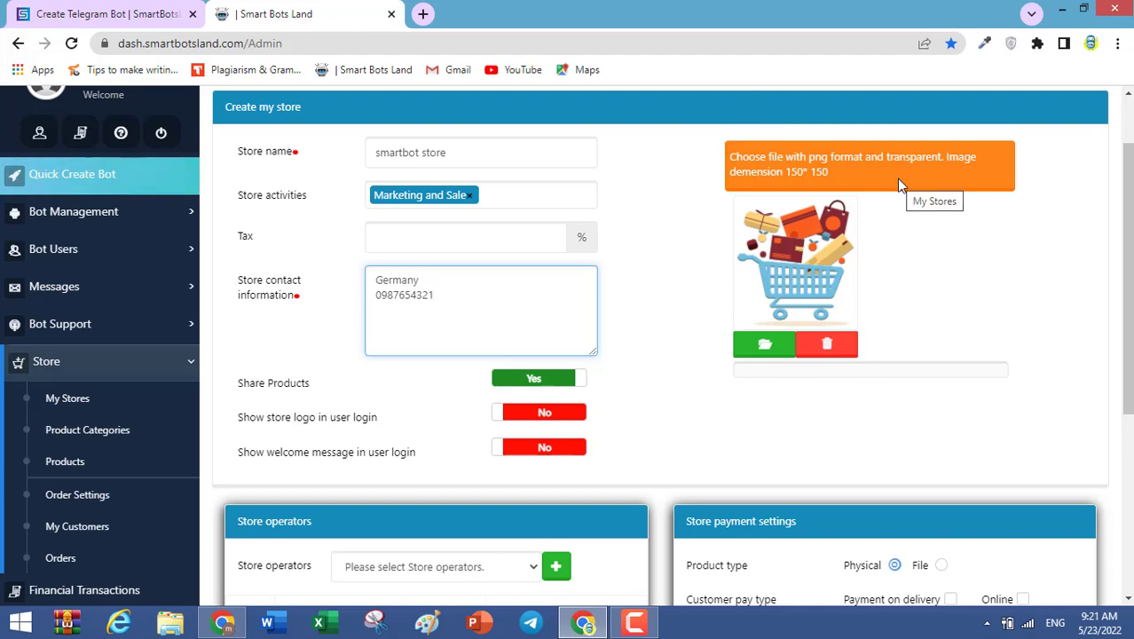
# Upload a store logo image and enable showing the logo at user login.
pyautogui.click(784, 349)
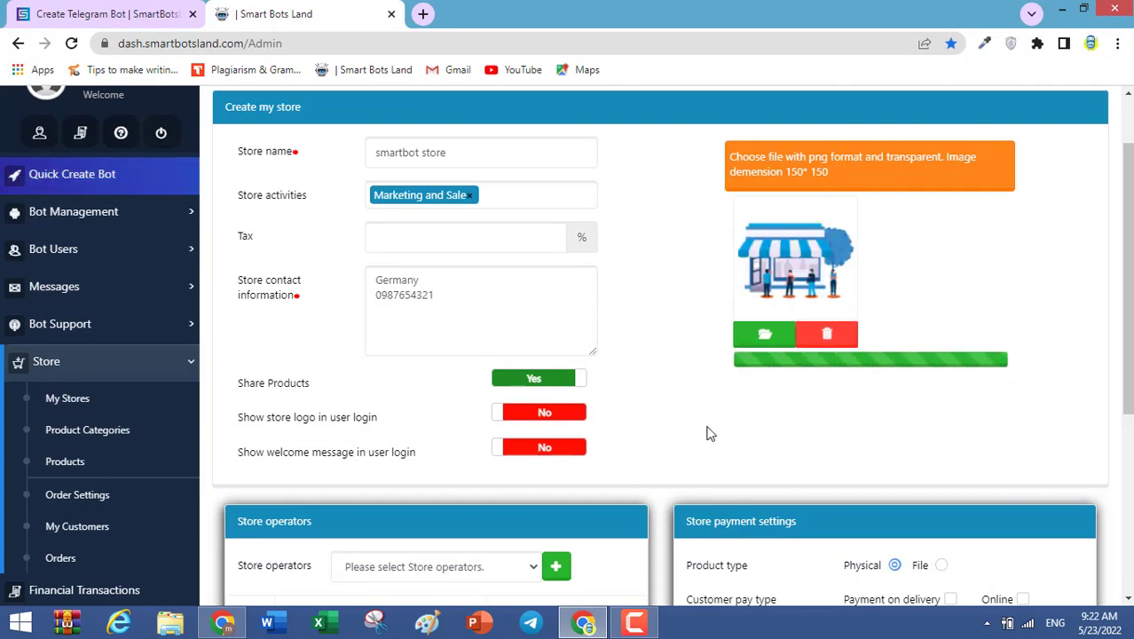
pyautogui.scroll(1, 218, 514)
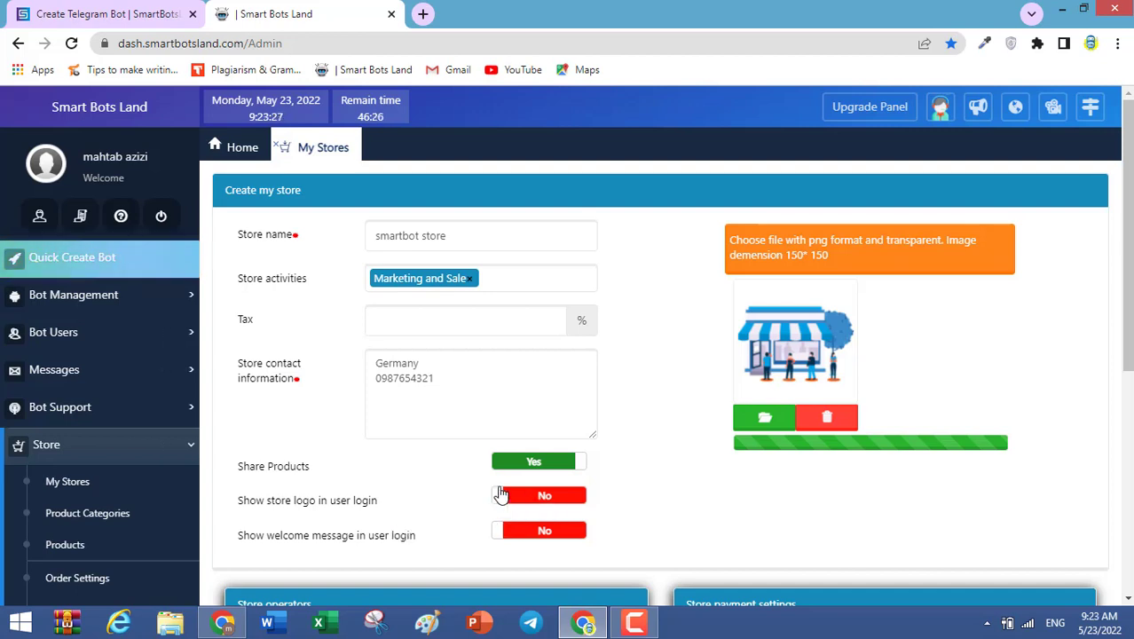
pyautogui.click(532, 495)
pyautogui.scroll(-2, 541, 391)
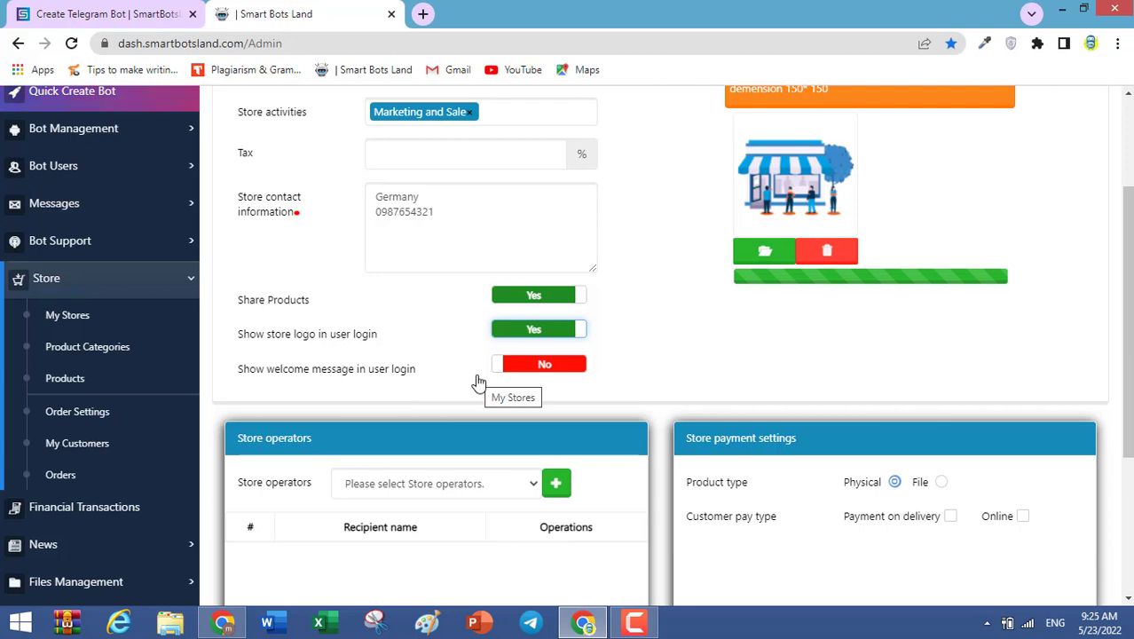
pyautogui.scroll(-3, 479, 381)
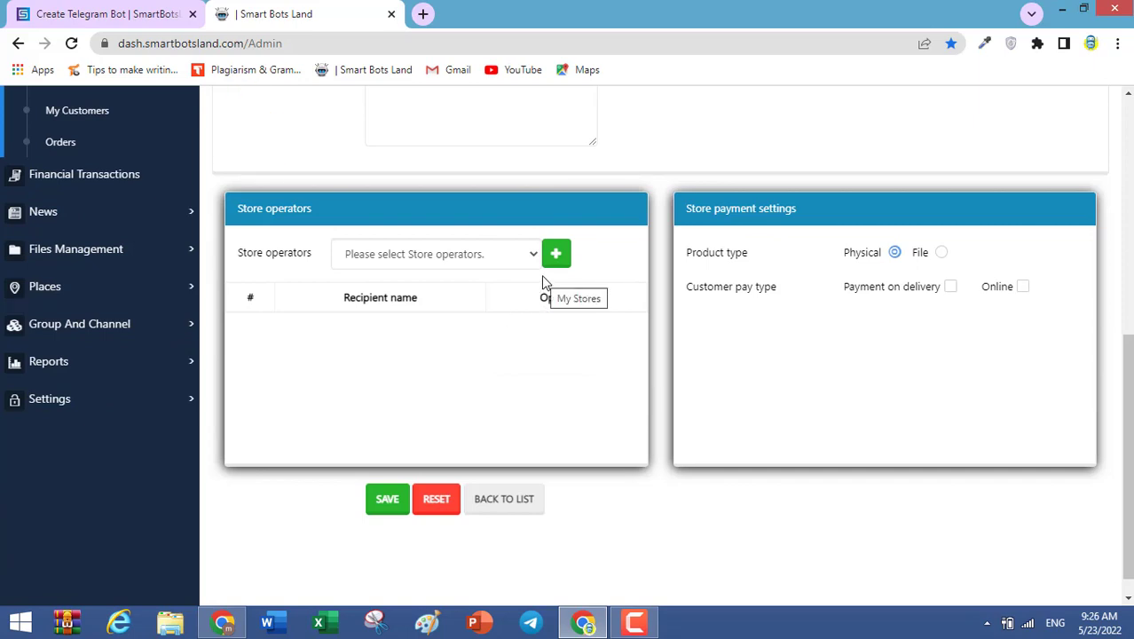
# Add Admin to the store operators table.
pyautogui.click(531, 256)
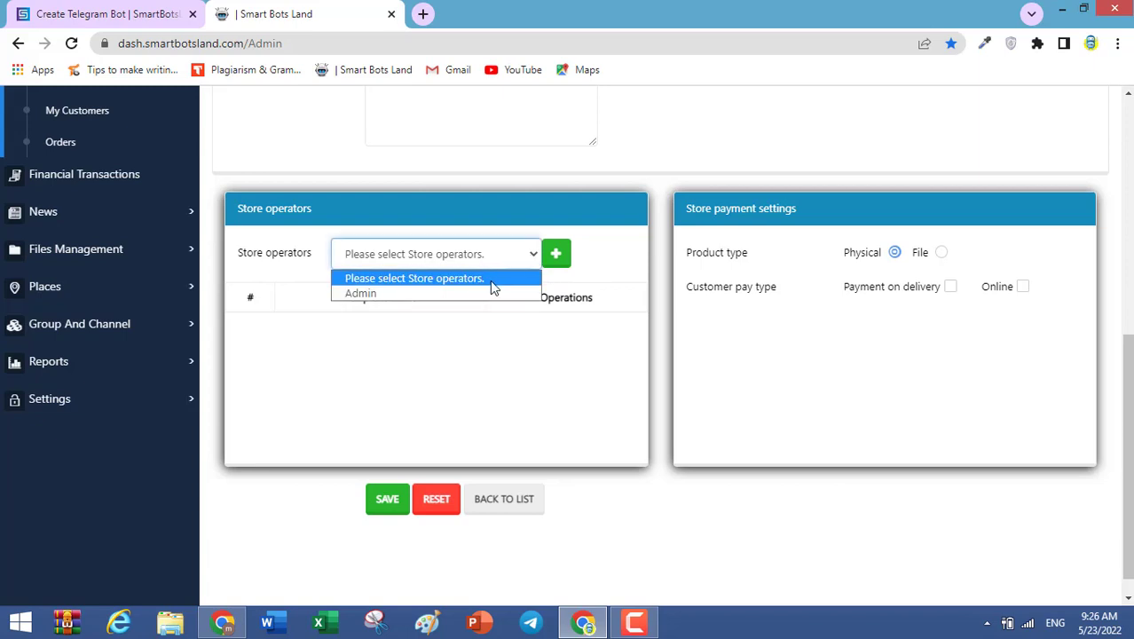
pyautogui.click(486, 292)
pyautogui.click(556, 255)
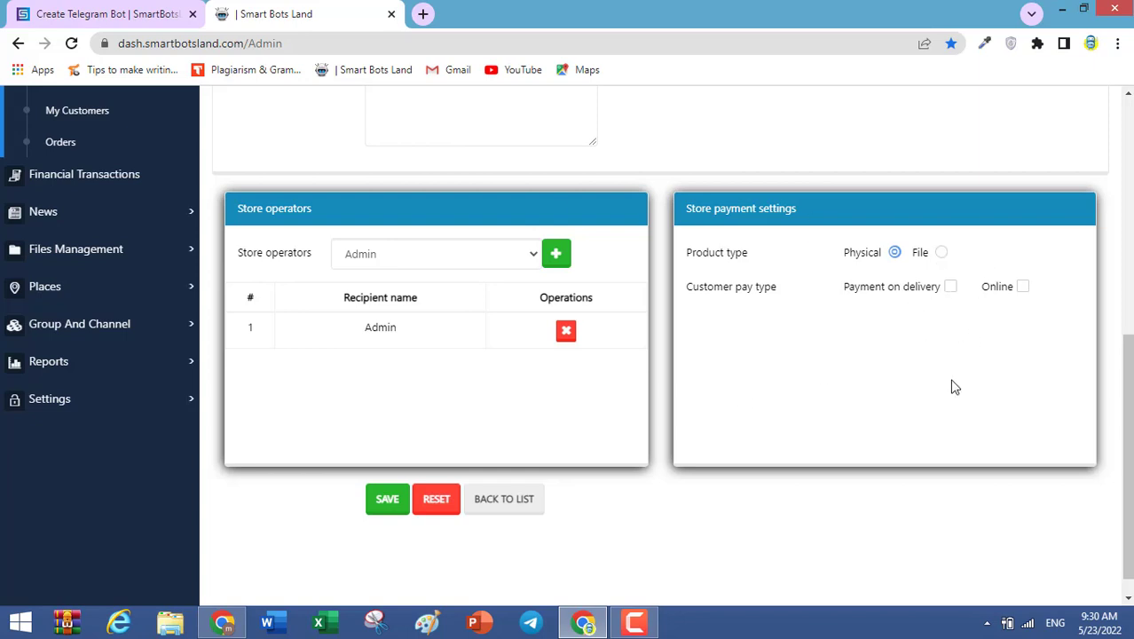
# Allow payment on delivery and online payment, and send invoices to customers.
pyautogui.click(950, 287)
pyautogui.click(1022, 287)
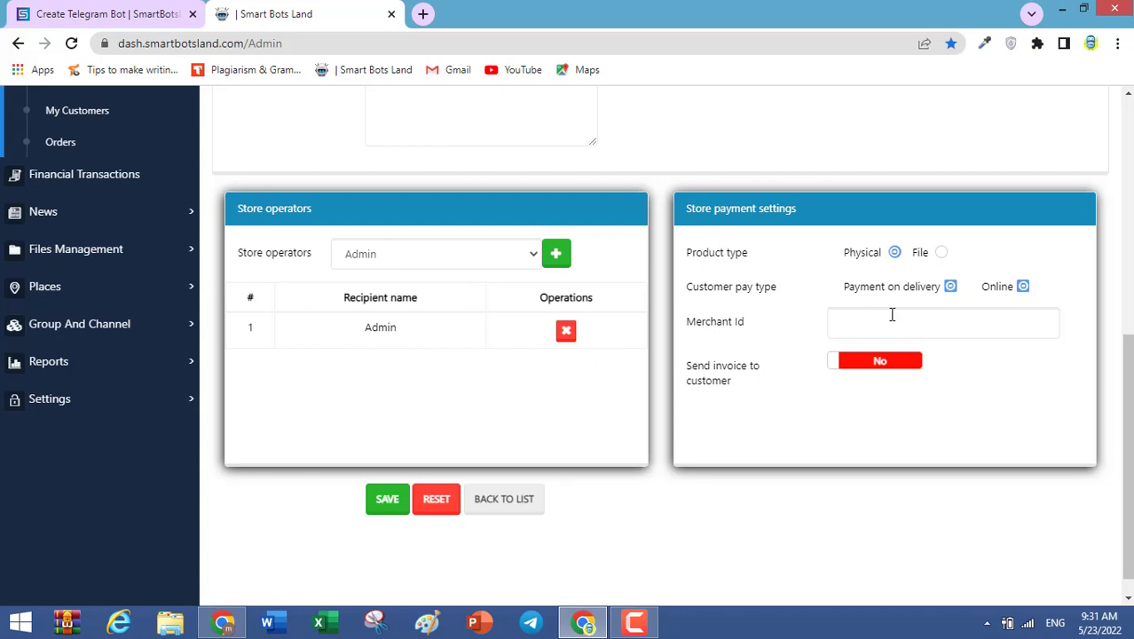
pyautogui.click(876, 361)
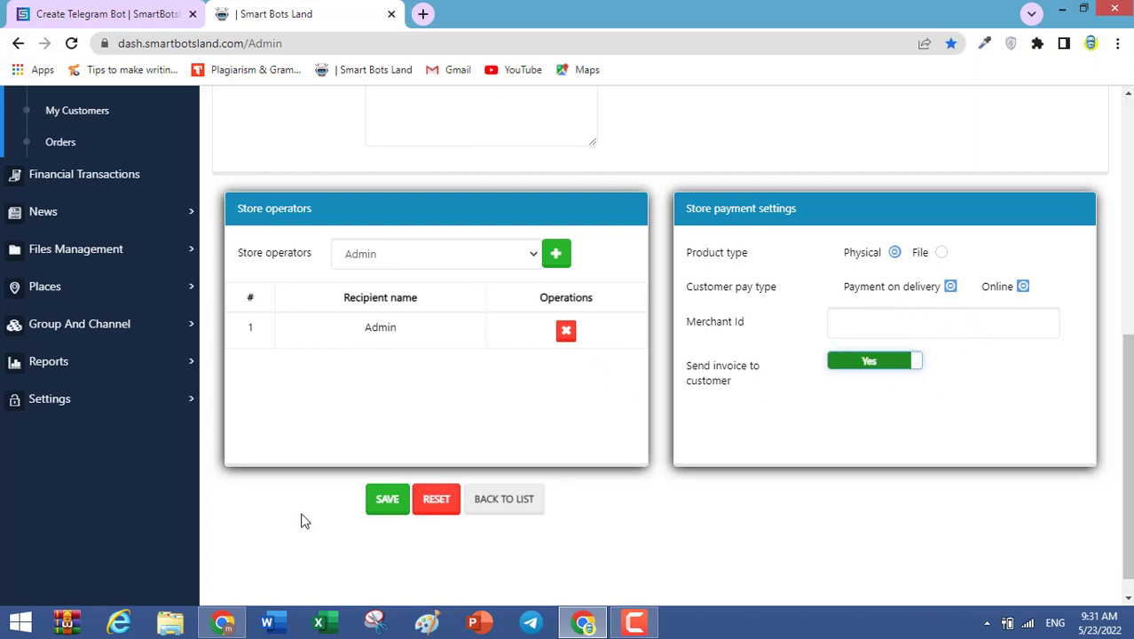
# Save the store, then begin a 'Clothes' product category for smartbot store.
pyautogui.click(386, 499)
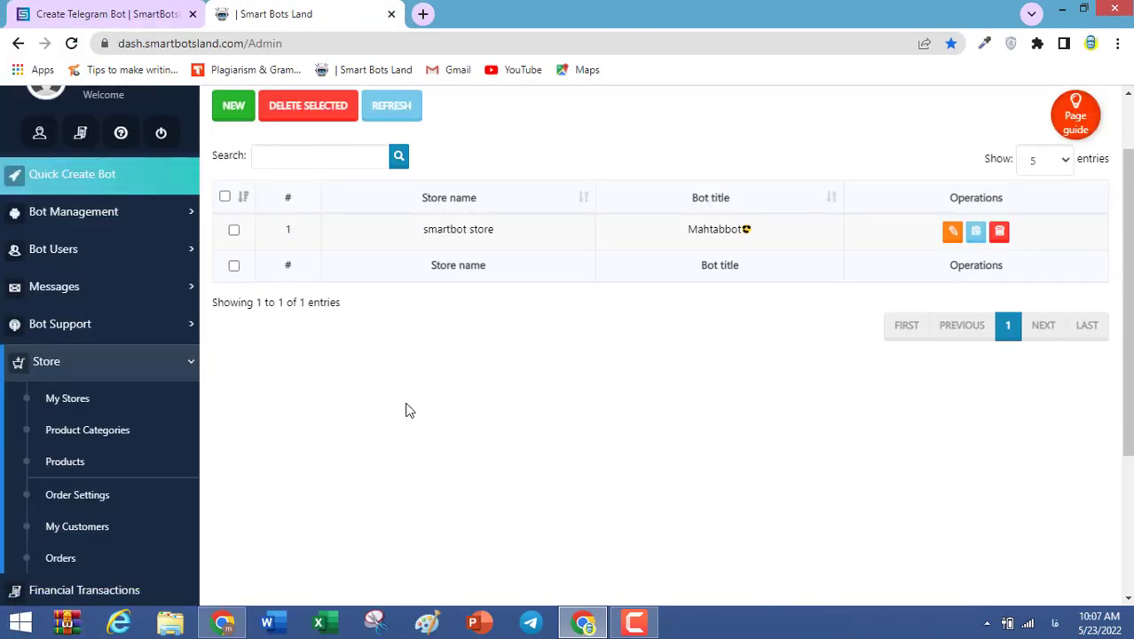
pyautogui.click(171, 439)
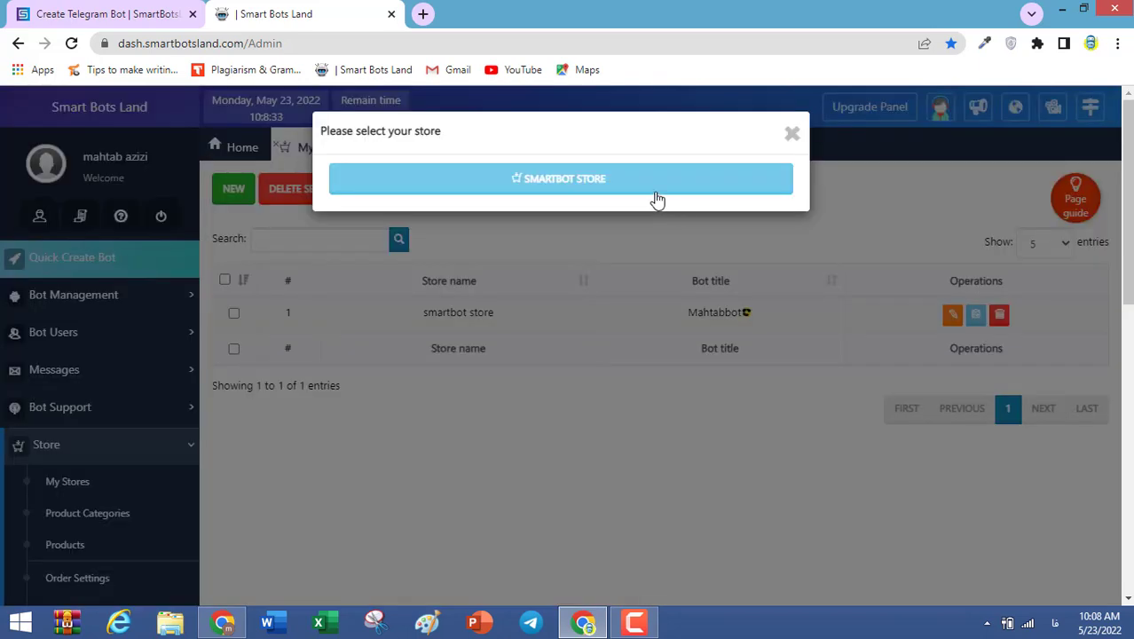
pyautogui.click(627, 182)
pyautogui.click(234, 190)
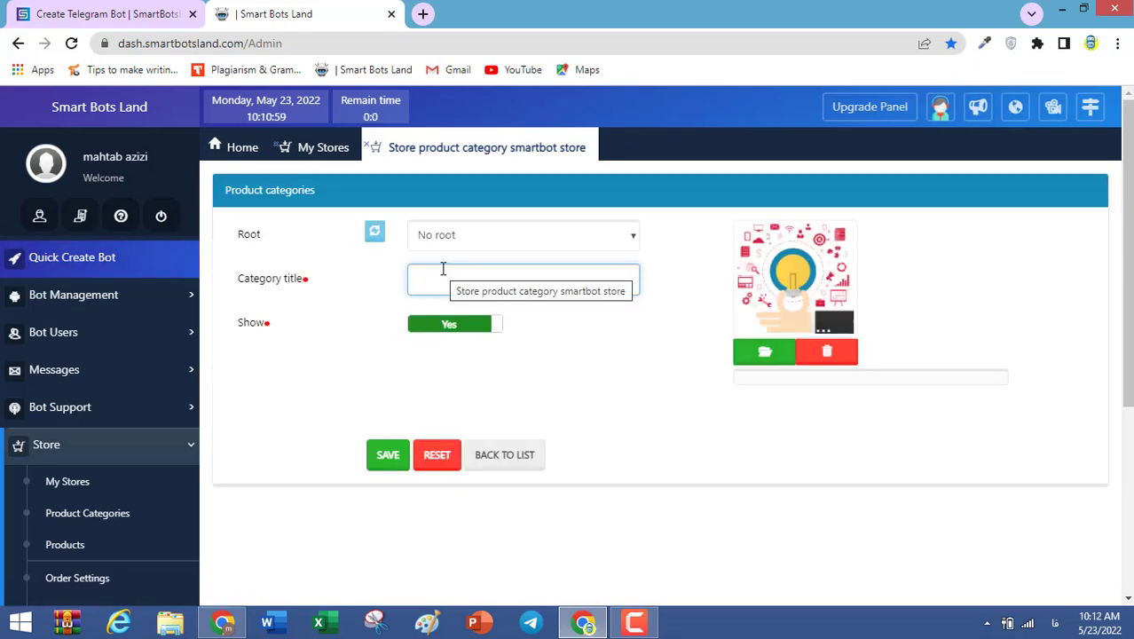
pyautogui.write('Clothes')
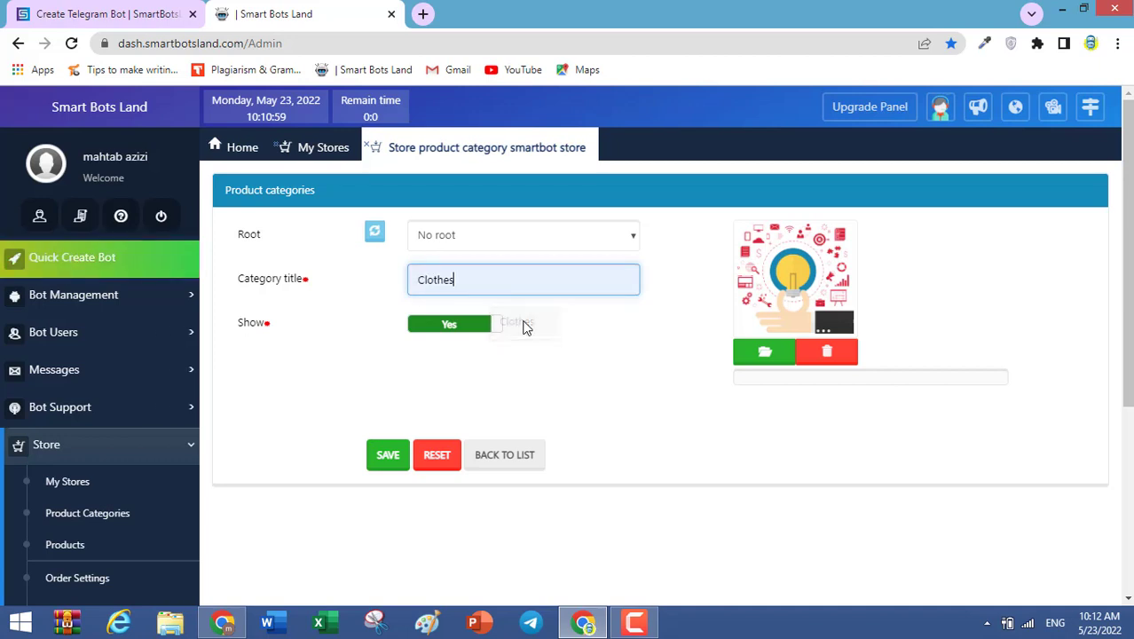
pyautogui.scroll(-1, 879, 299)
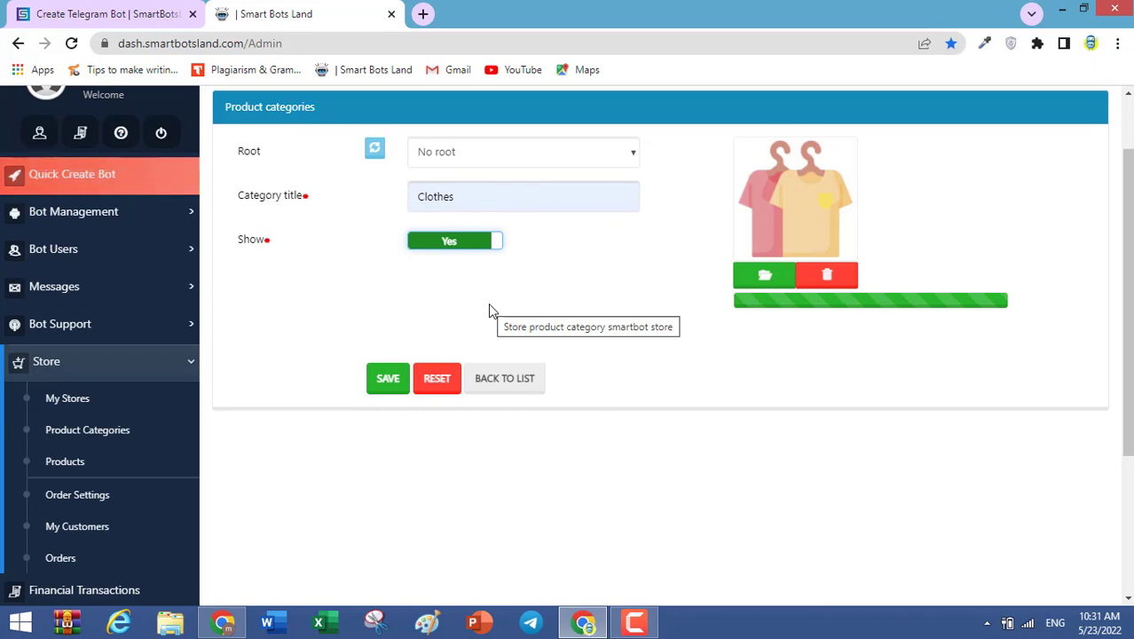
# Keep the Clothes category visible and save it.
pyautogui.click(495, 248)
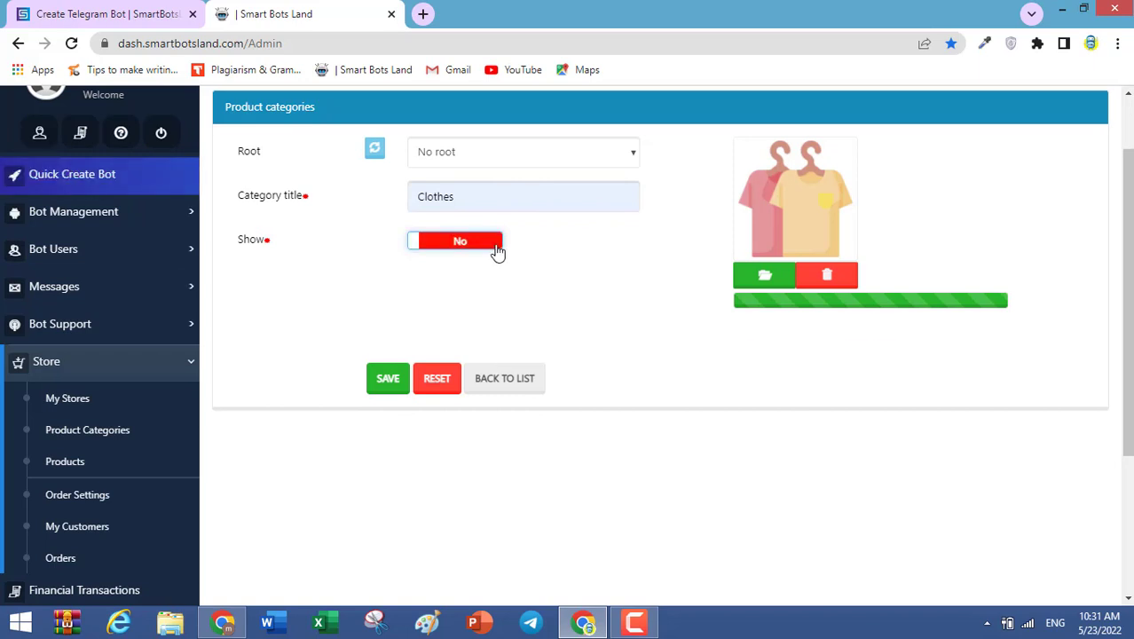
pyautogui.click(497, 252)
pyautogui.click(397, 381)
# Create and save a 'cellphones' category with a phone picture.
pyautogui.click(440, 202)
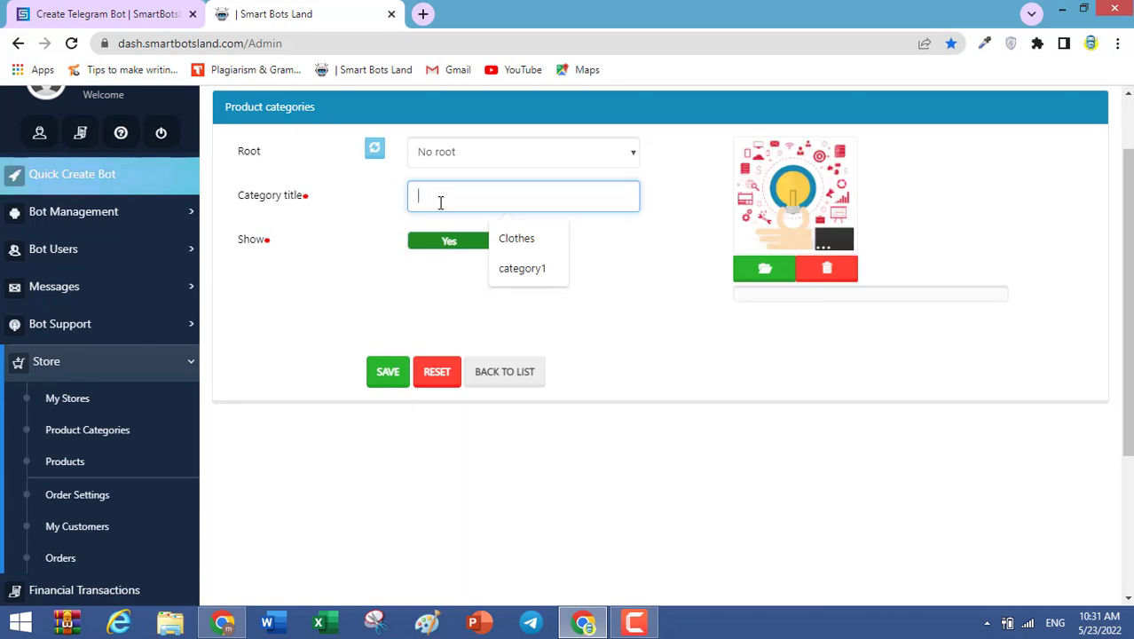
pyautogui.click(443, 193)
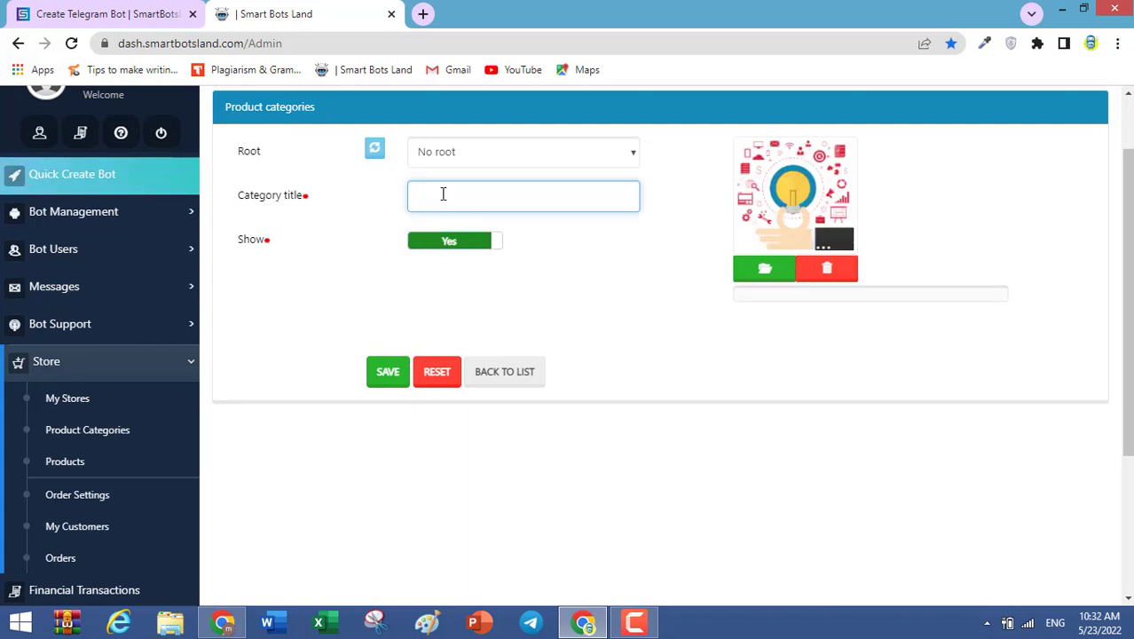
pyautogui.write('cellphones')
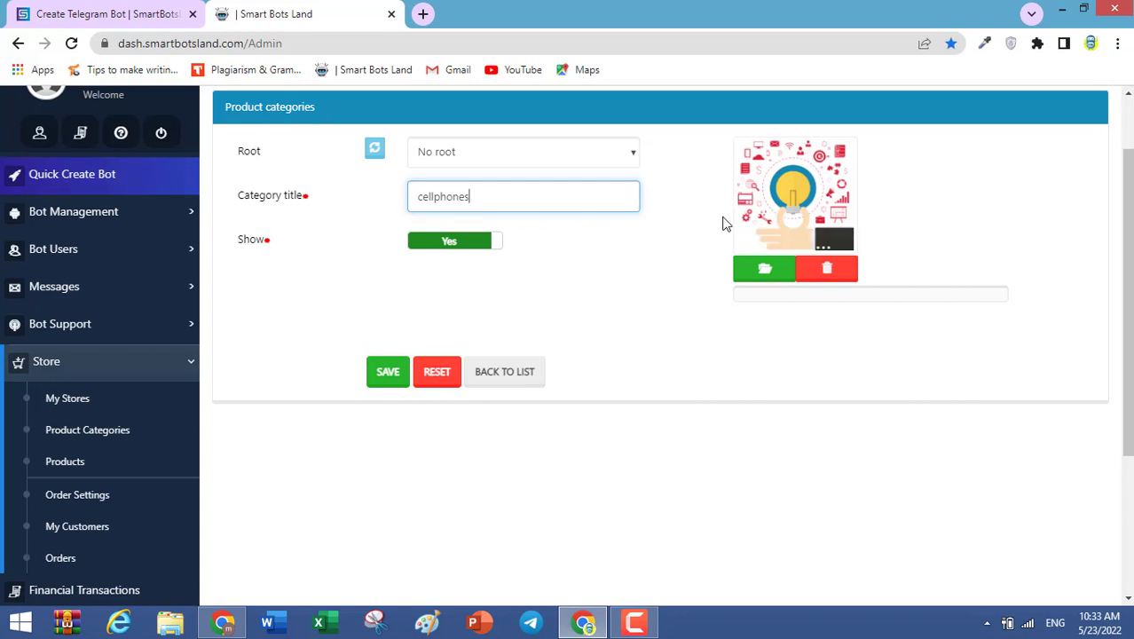
pyautogui.click(758, 282)
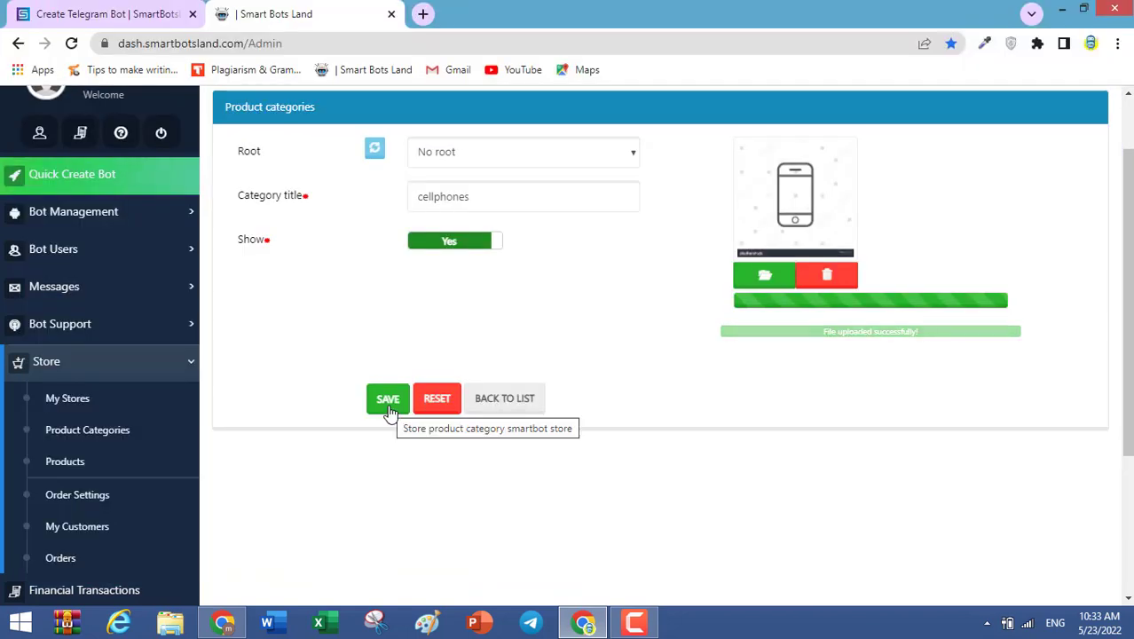
pyautogui.click(390, 410)
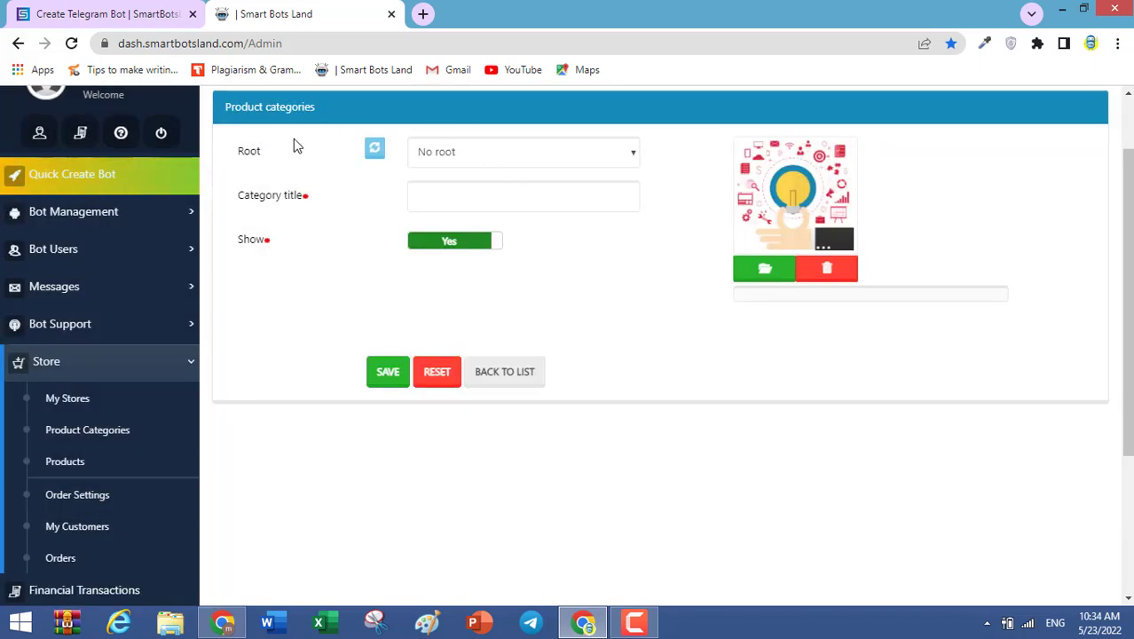
# Create a 'men's clothes' category nested under Clothes and save it.
pyautogui.click(441, 200)
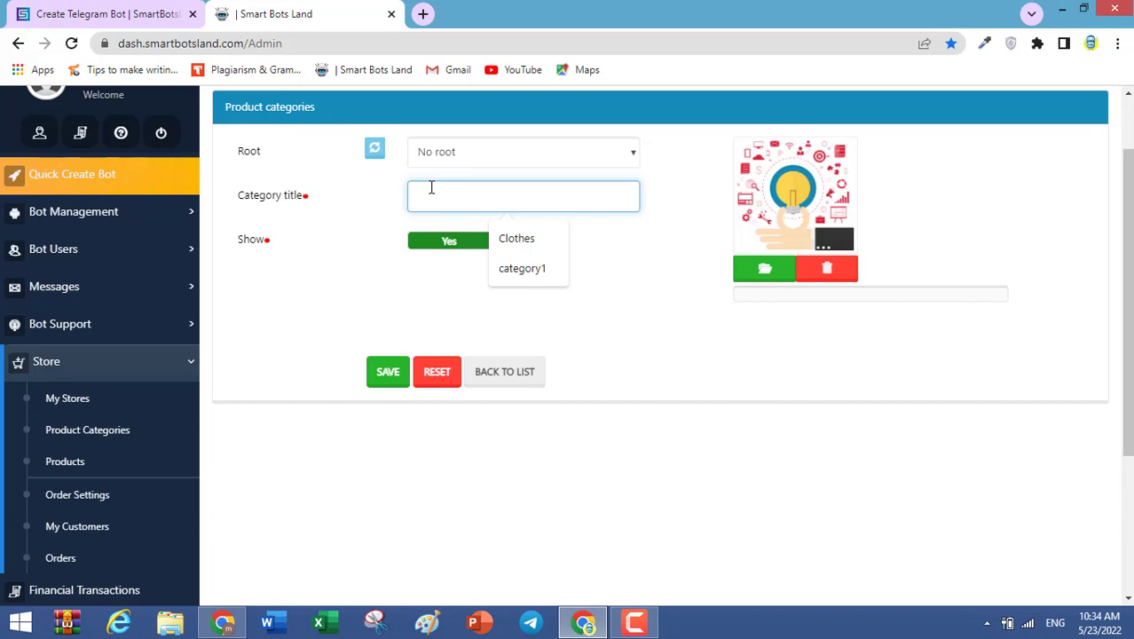
pyautogui.write("men's clothes")
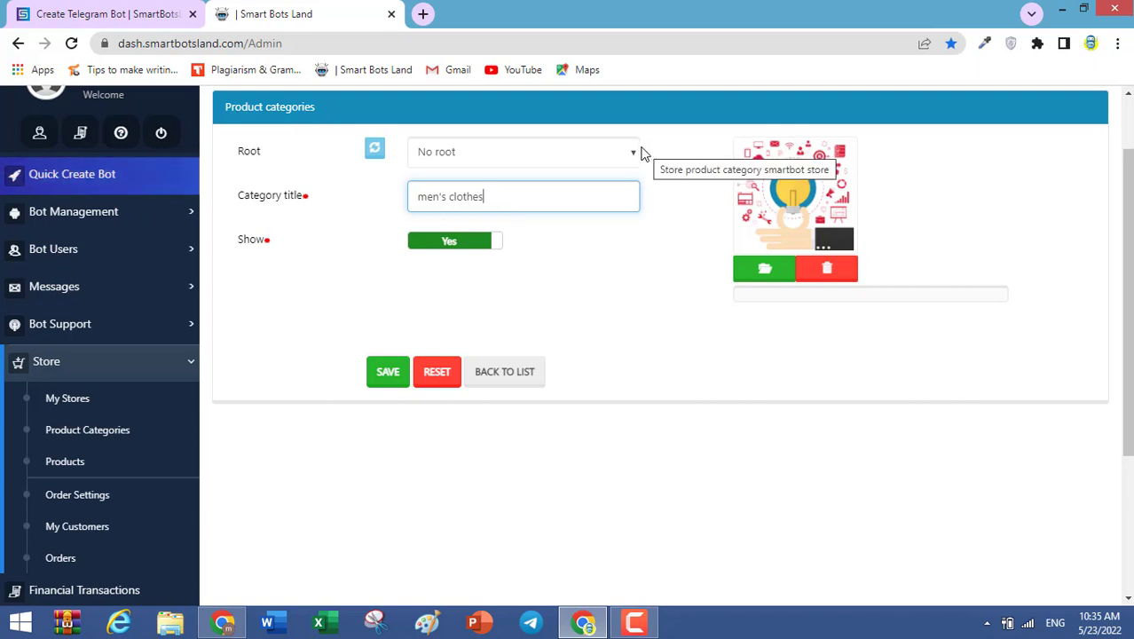
pyautogui.click(388, 181)
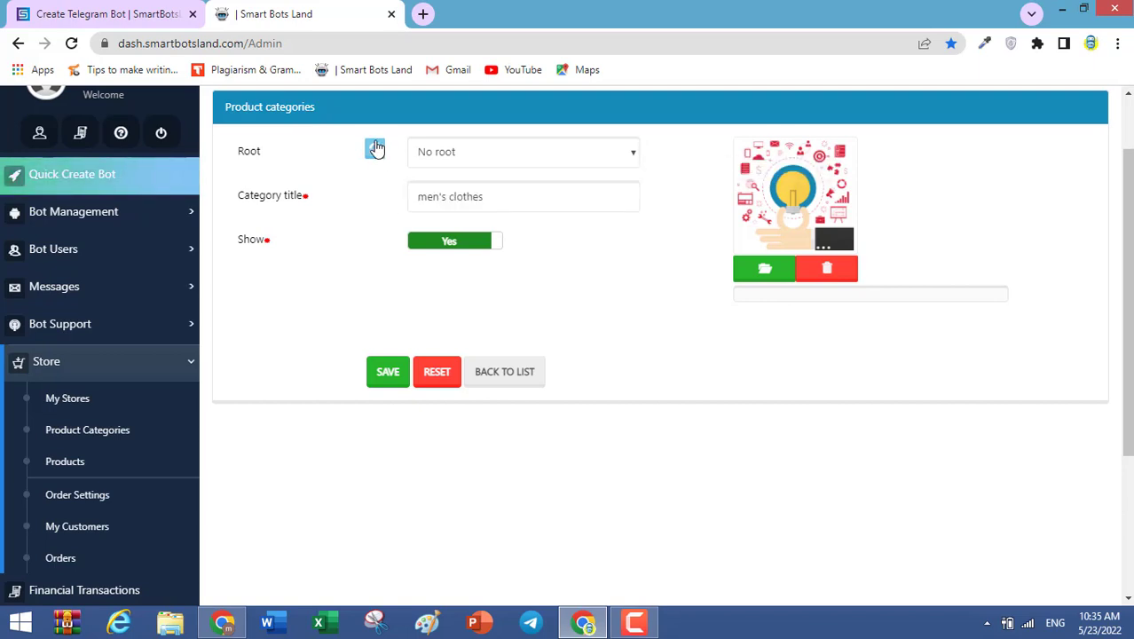
pyautogui.click(453, 153)
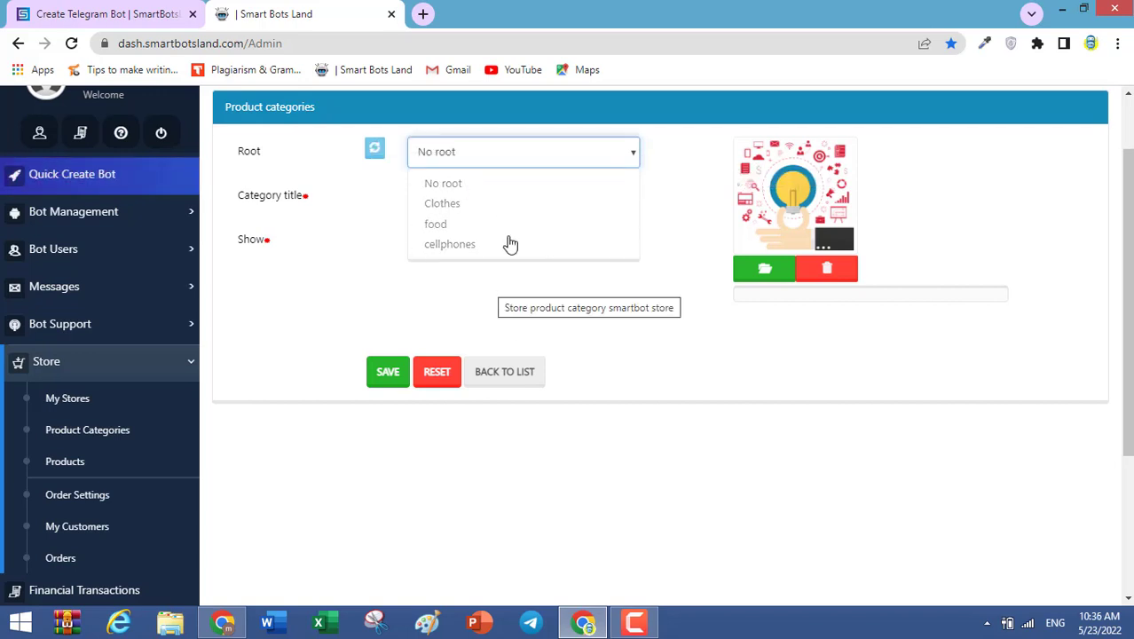
pyautogui.click(508, 206)
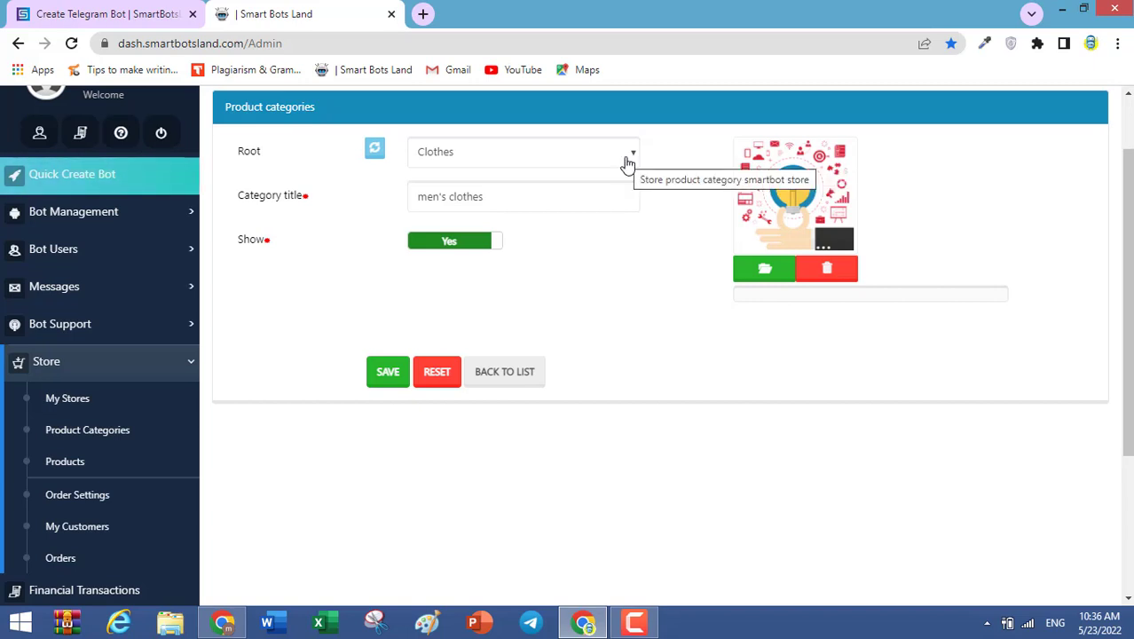
pyautogui.click(385, 370)
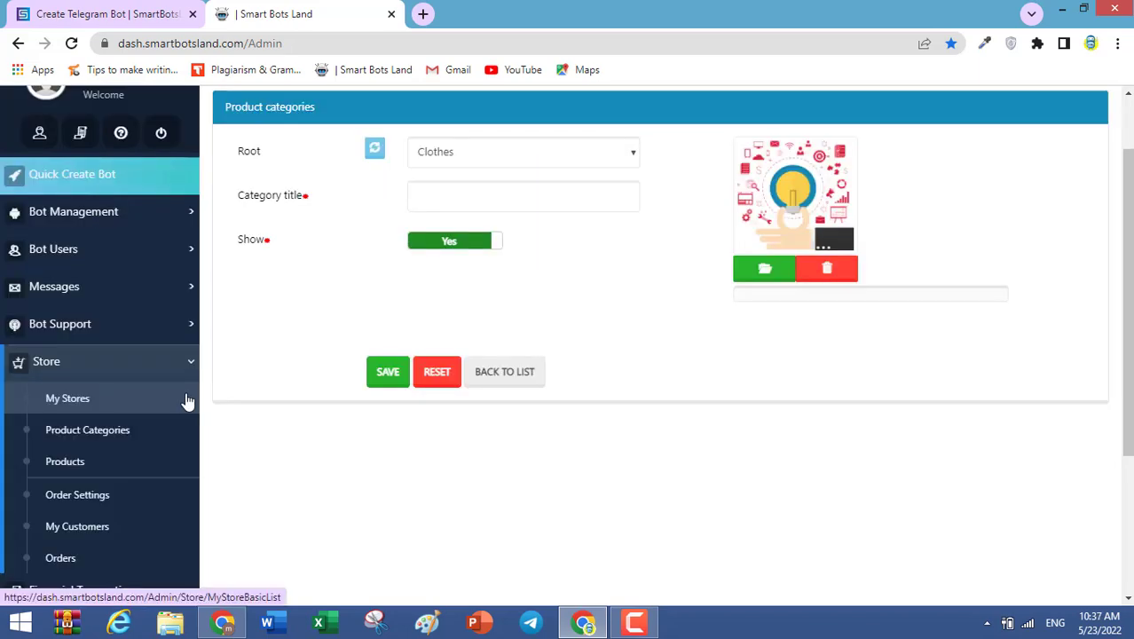
pyautogui.click(68, 399)
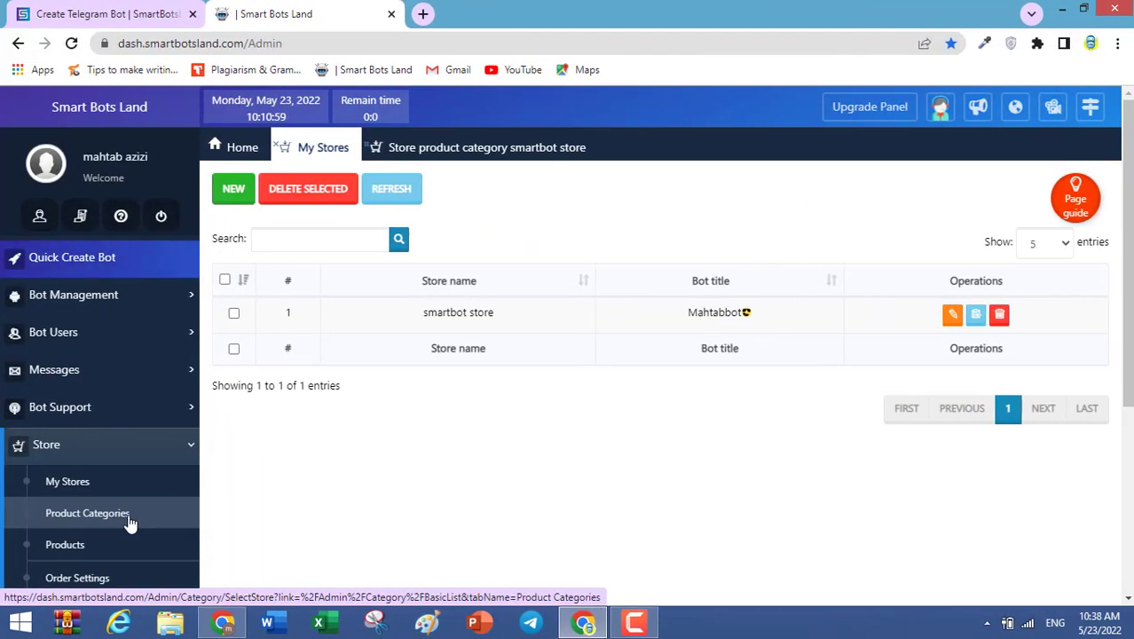
# Open smartbot store's empty product list and start a new product.
pyautogui.click(129, 522)
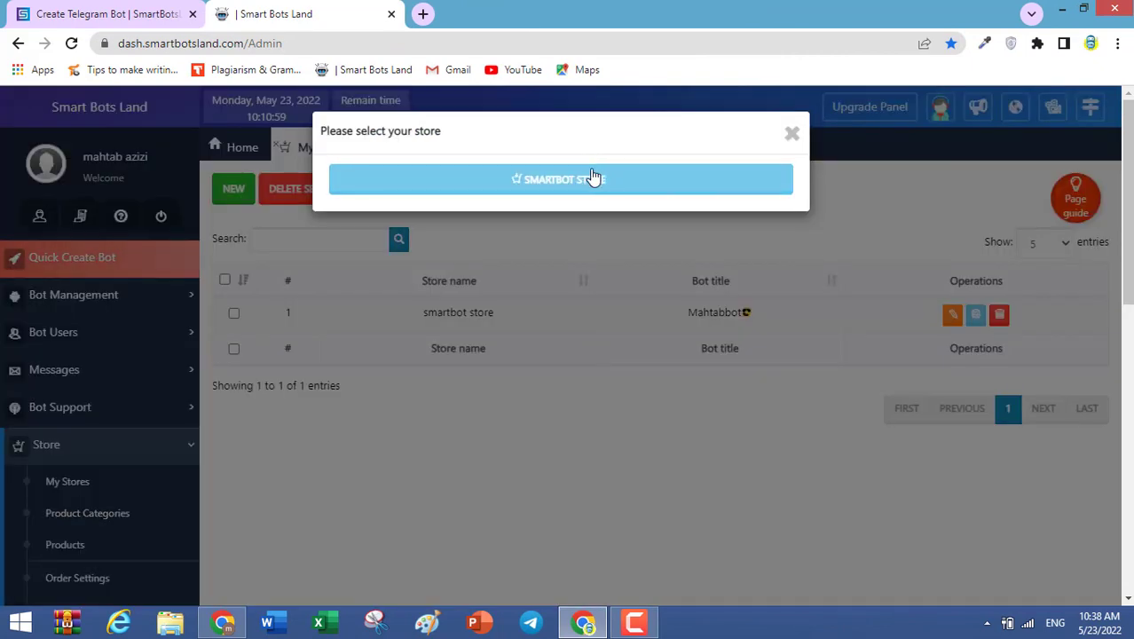
pyautogui.click(591, 176)
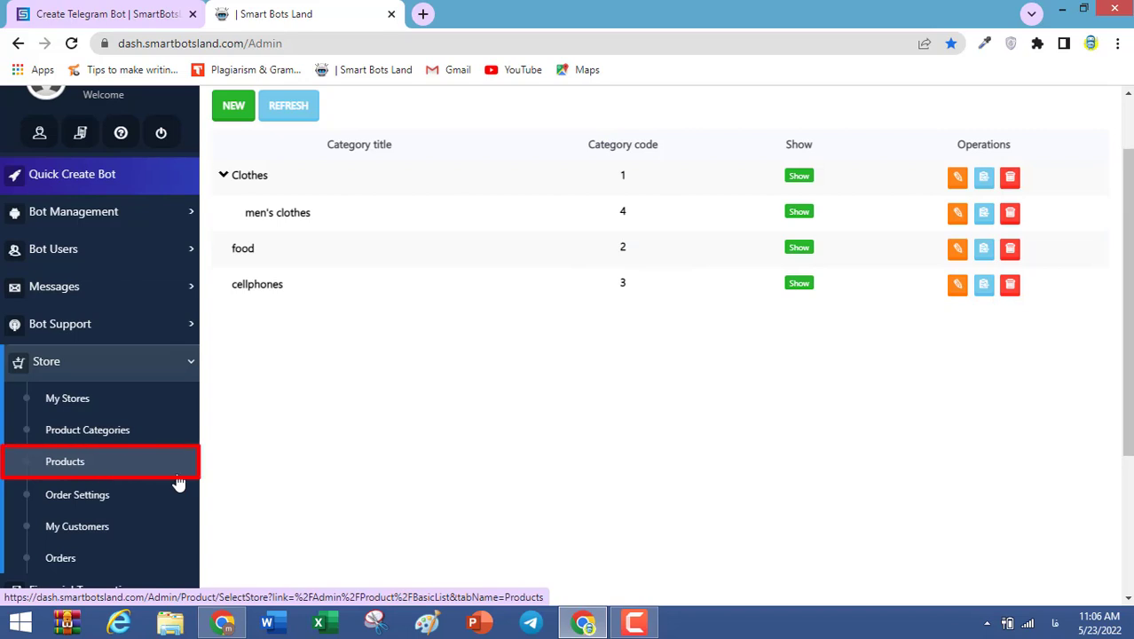
pyautogui.click(191, 471)
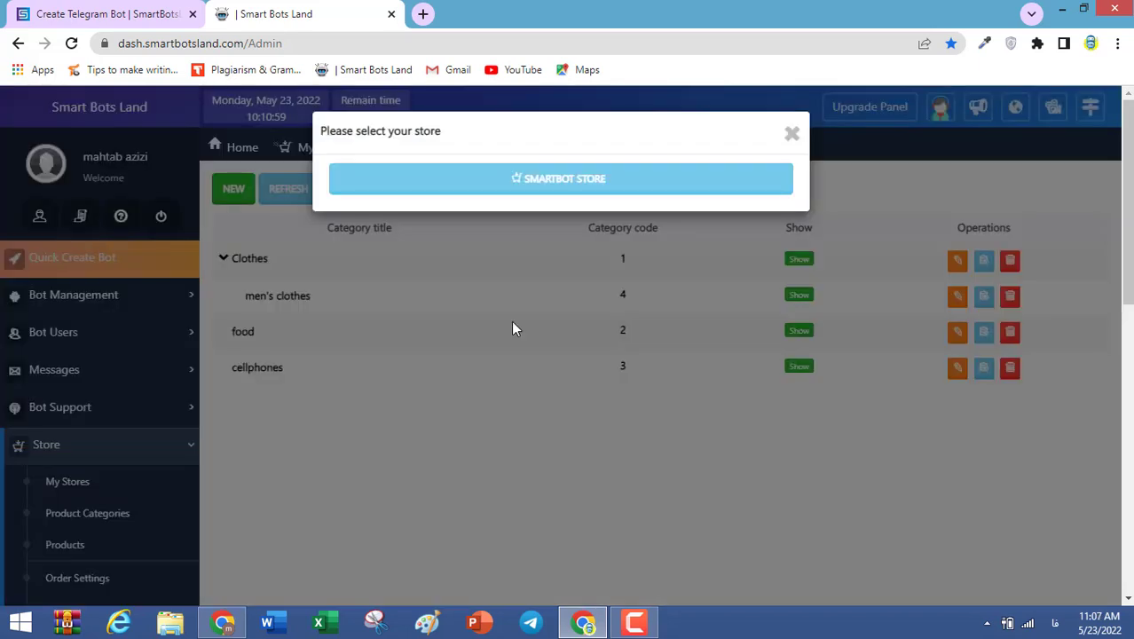
pyautogui.click(596, 188)
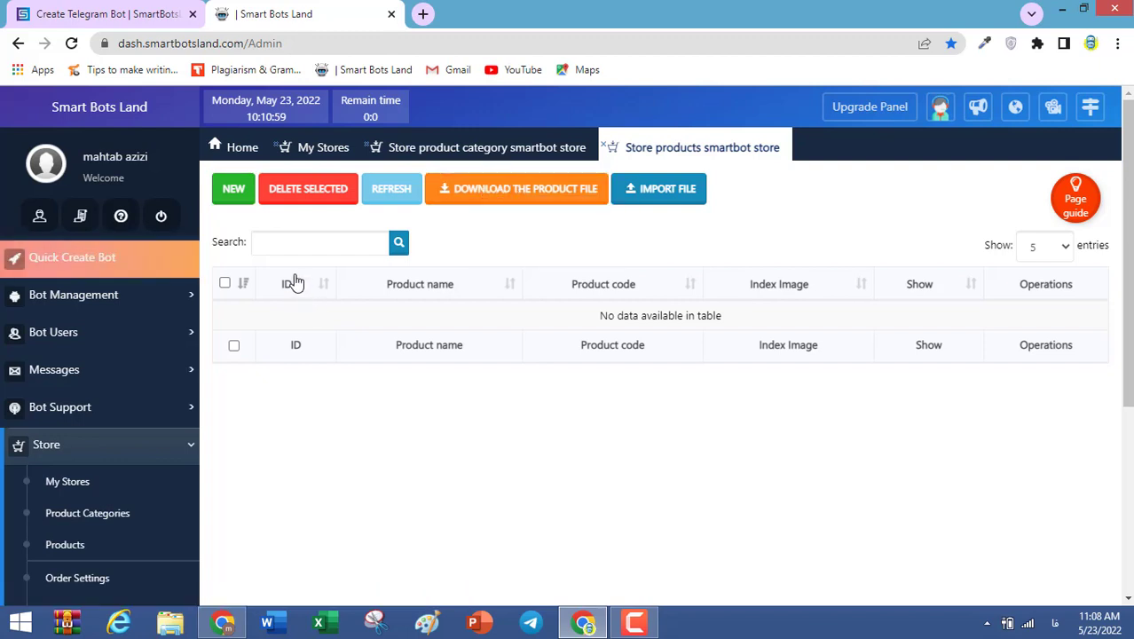
pyautogui.click(235, 189)
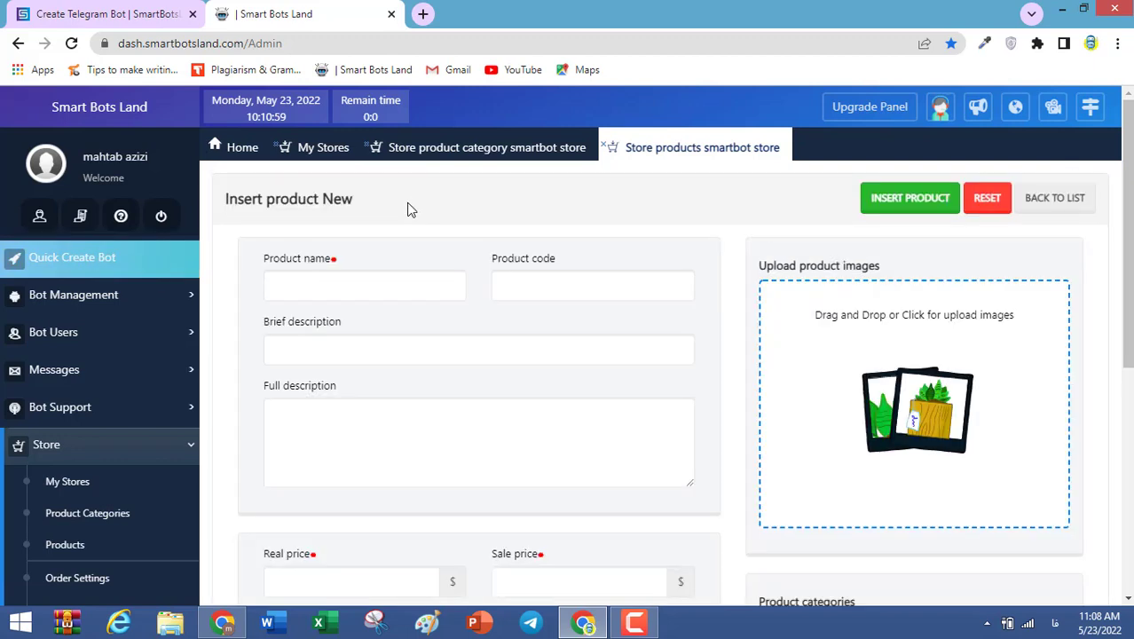
# Enter name T-SHIRT, code 123, brief description WHITE T-SHIRT, and the cotton full description.
pyautogui.click(322, 288)
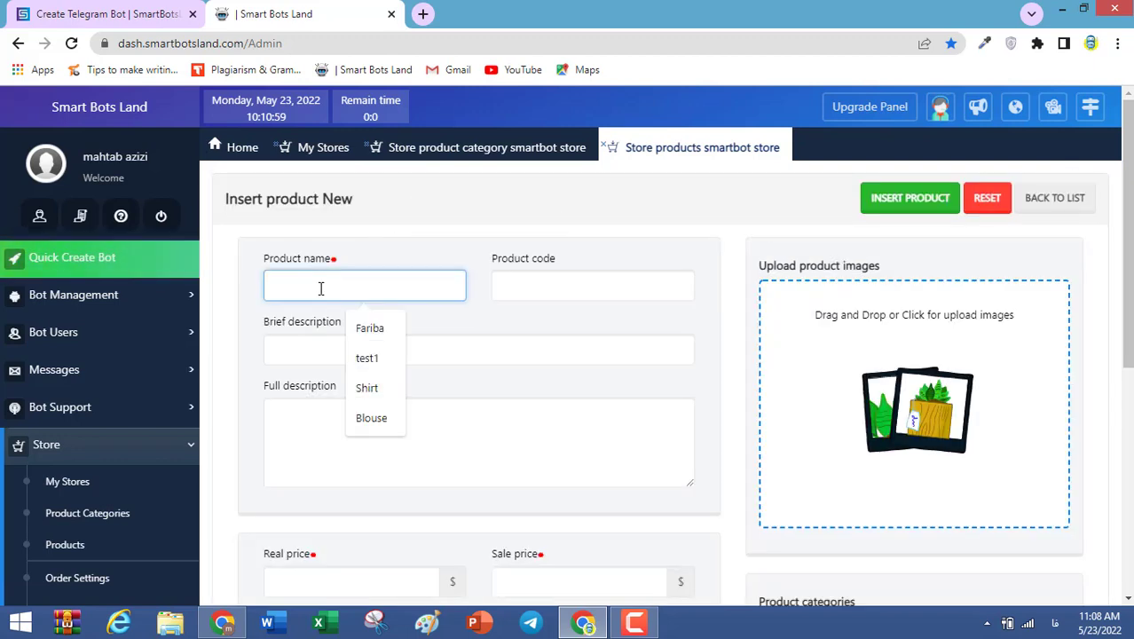
pyautogui.write('T-SHIRT')
pyautogui.press('Tab')
pyautogui.scroll(-1, 576, 154)
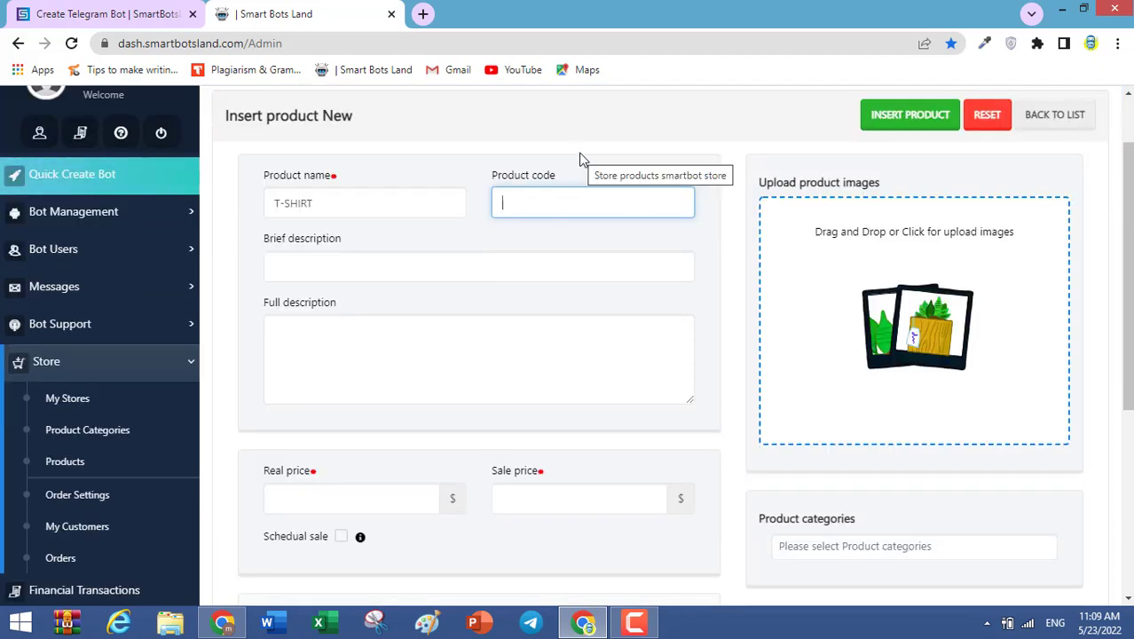
pyautogui.write('123')
pyautogui.click(324, 266)
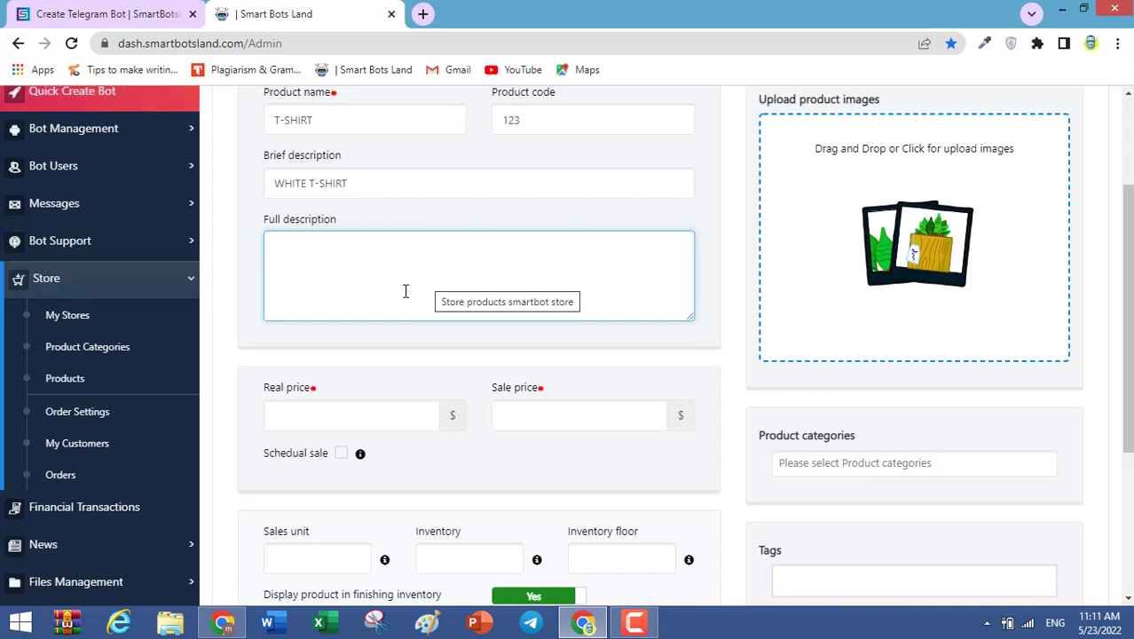
pyautogui.write('White cotton T-Shirt for all kinds of styles.')
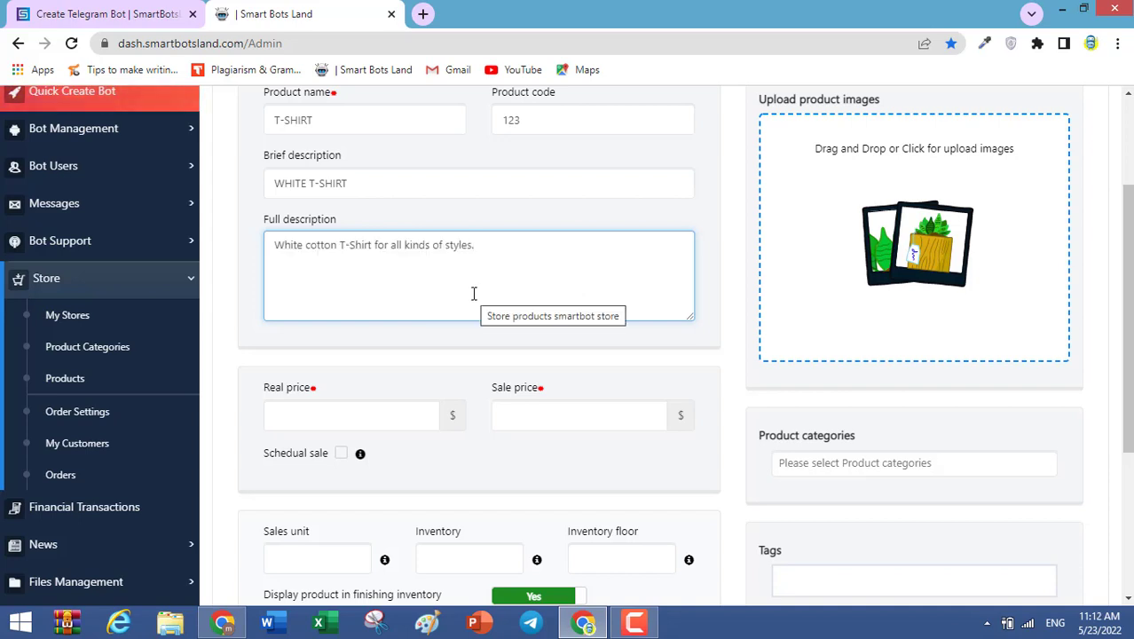
pyautogui.scroll(-2, 473, 294)
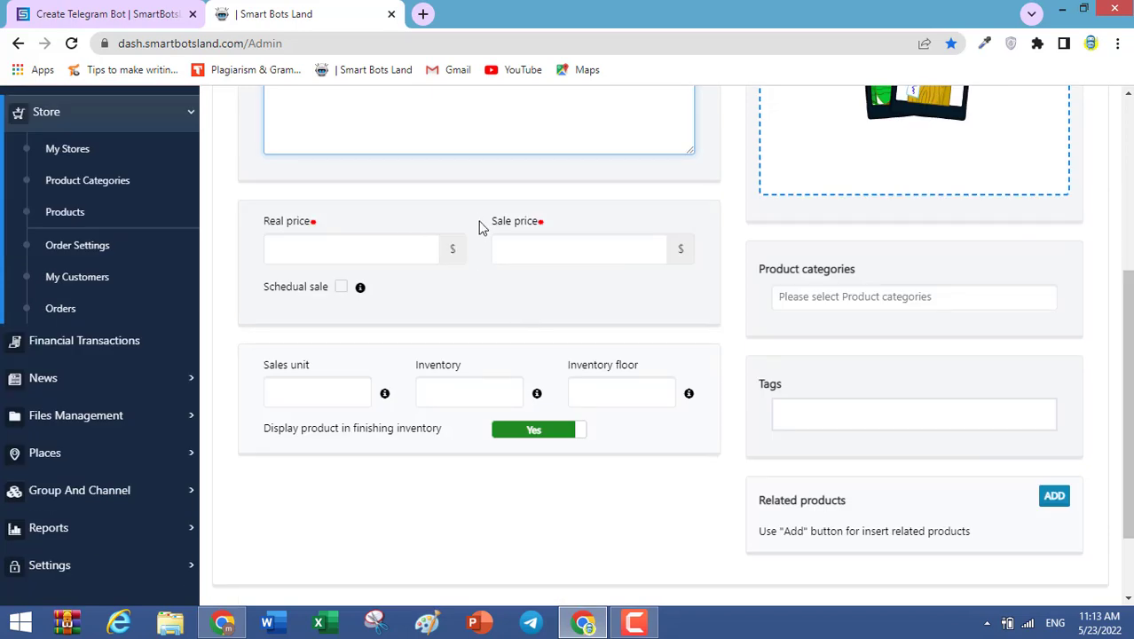
# Set real price 10 and sale price 8, scheduled 05/03–05/17/2022.
pyautogui.click(393, 246)
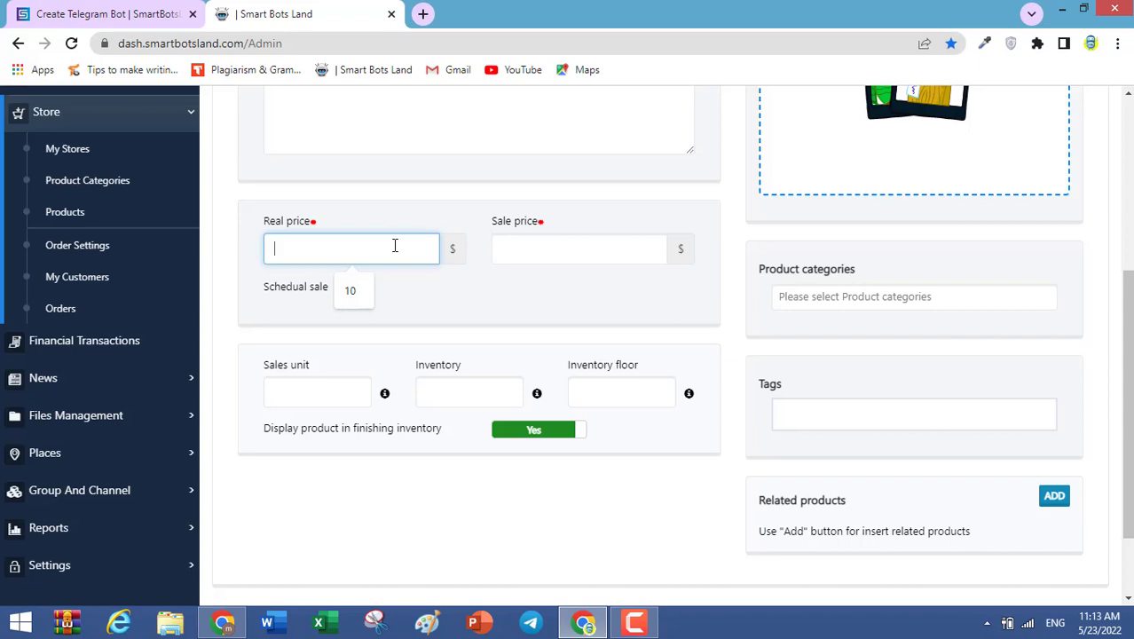
pyautogui.write('10')
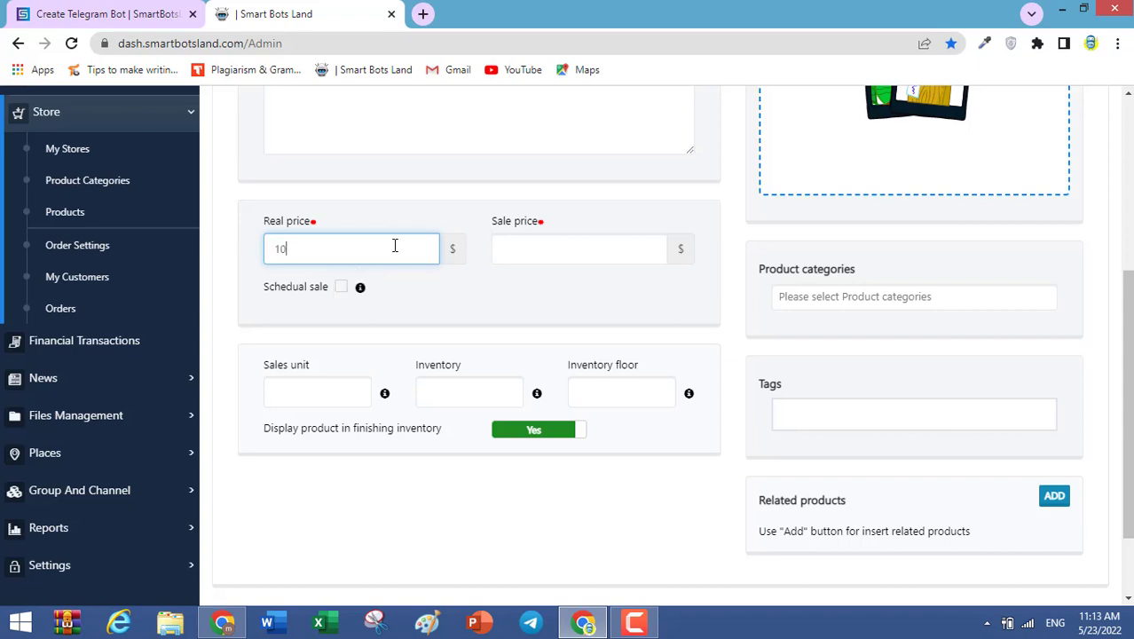
pyautogui.click(515, 246)
pyautogui.write('8')
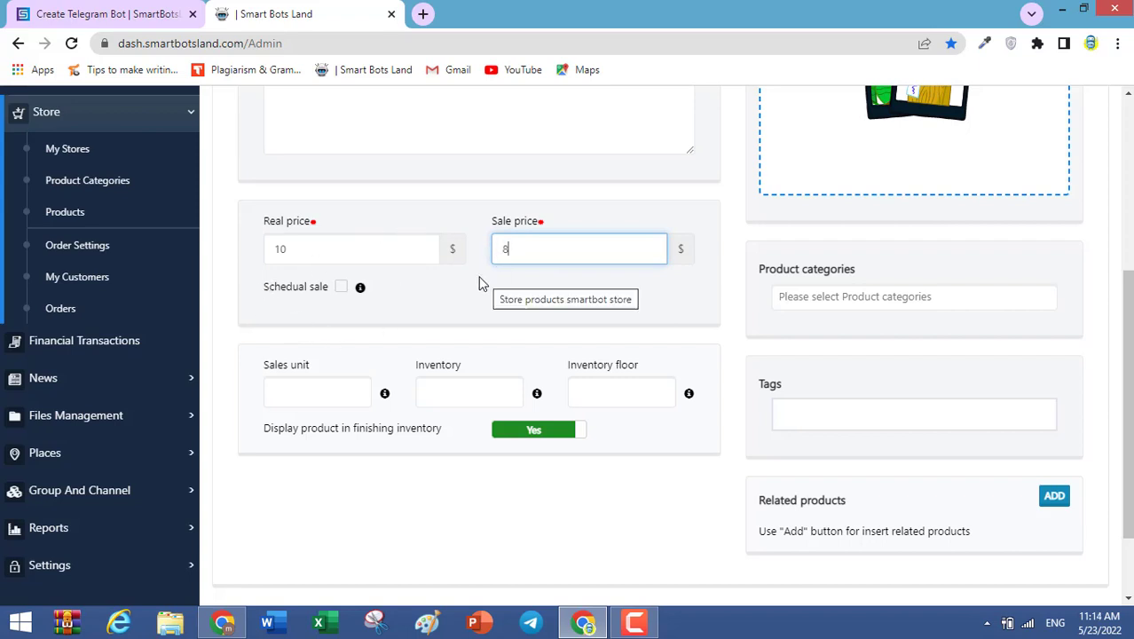
pyautogui.click(341, 287)
pyautogui.scroll(-1, 340, 286)
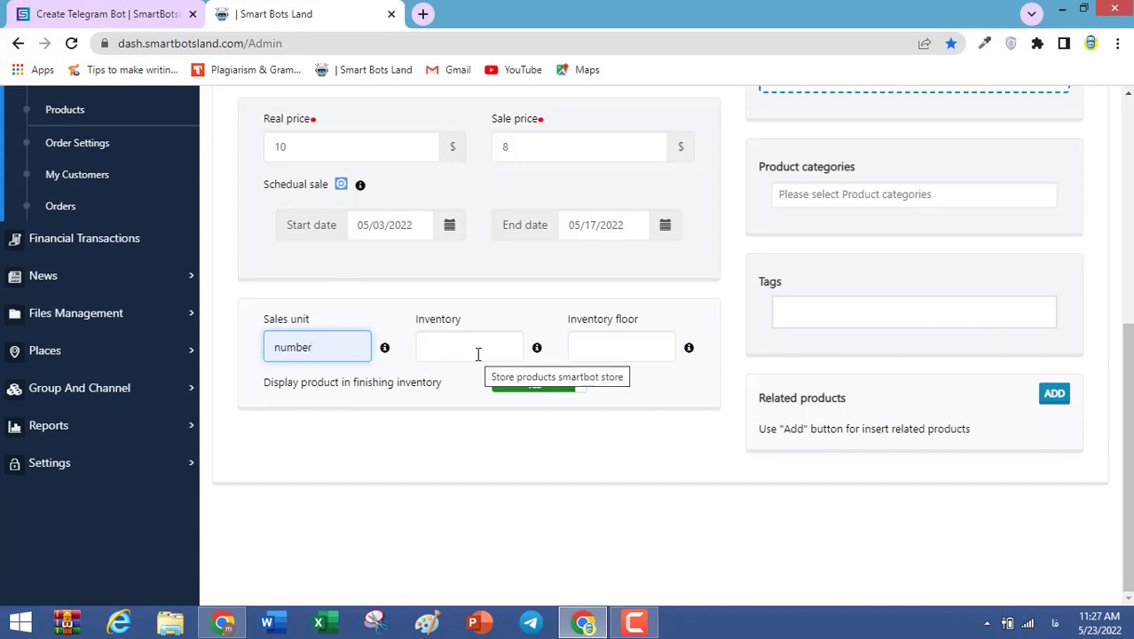
# Set inventory 200 and inventory floor 10, and hide the product when sold out.
pyautogui.click(477, 354)
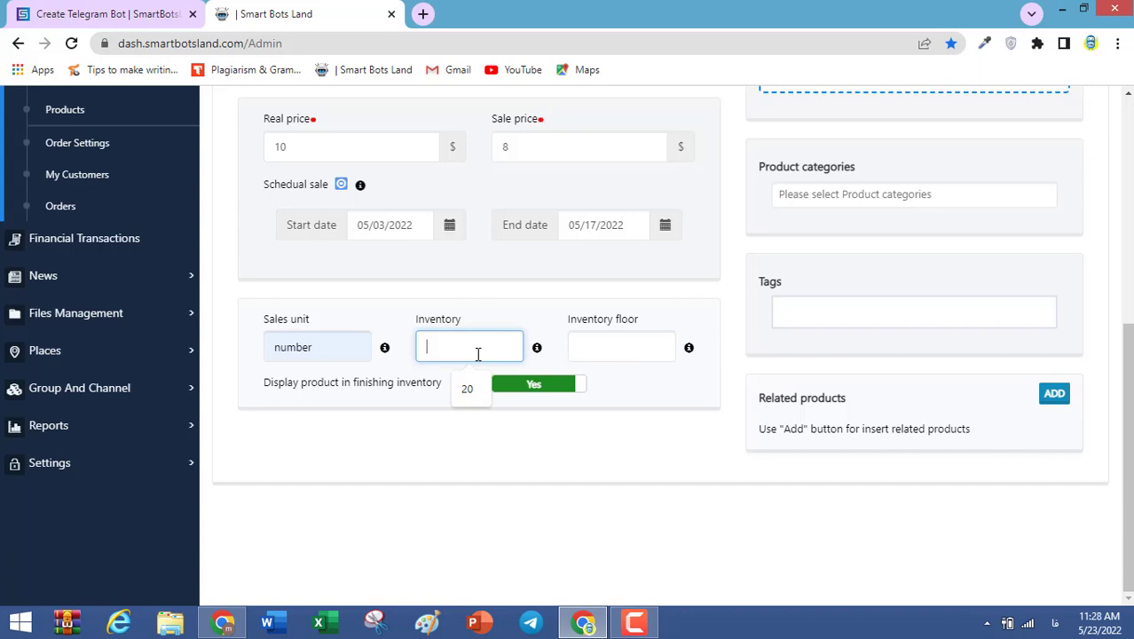
pyautogui.write('200')
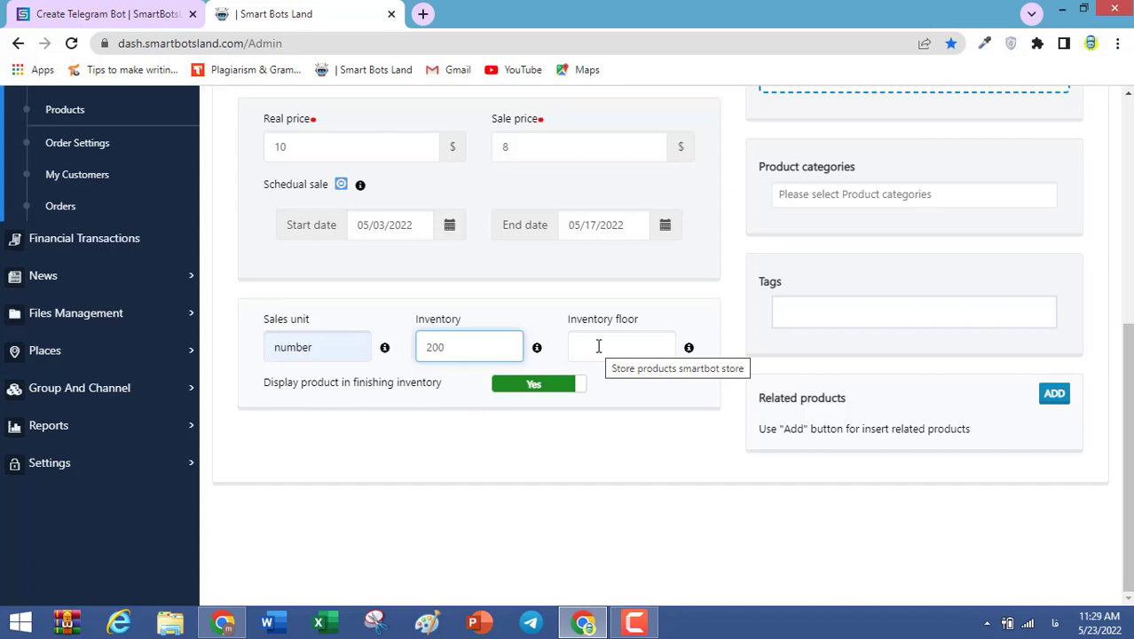
pyautogui.click(598, 346)
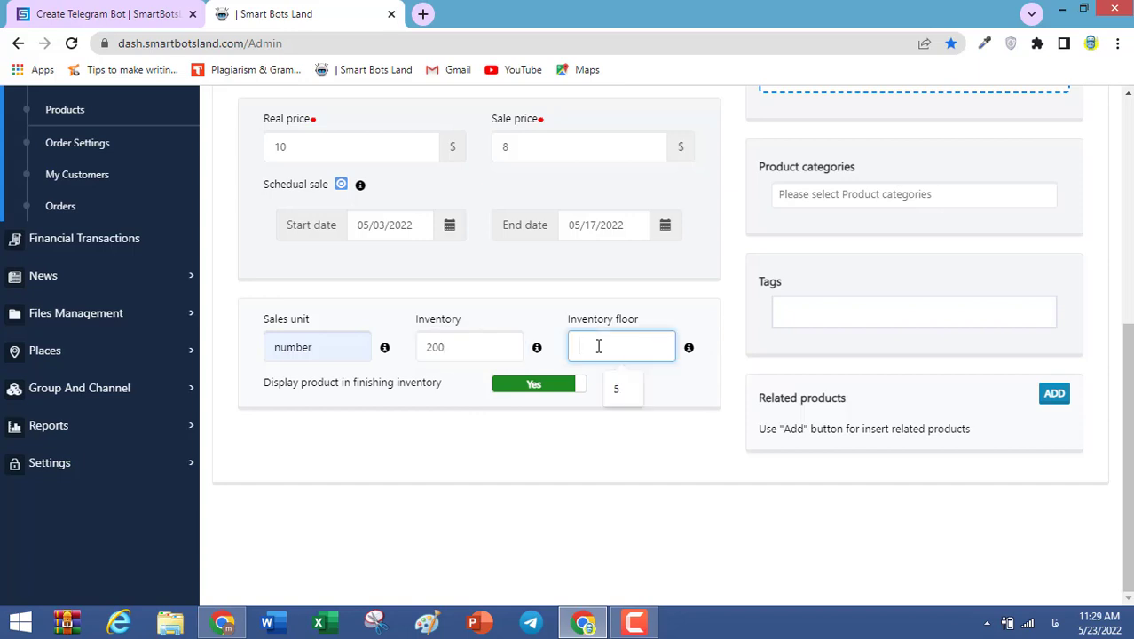
pyautogui.write('10')
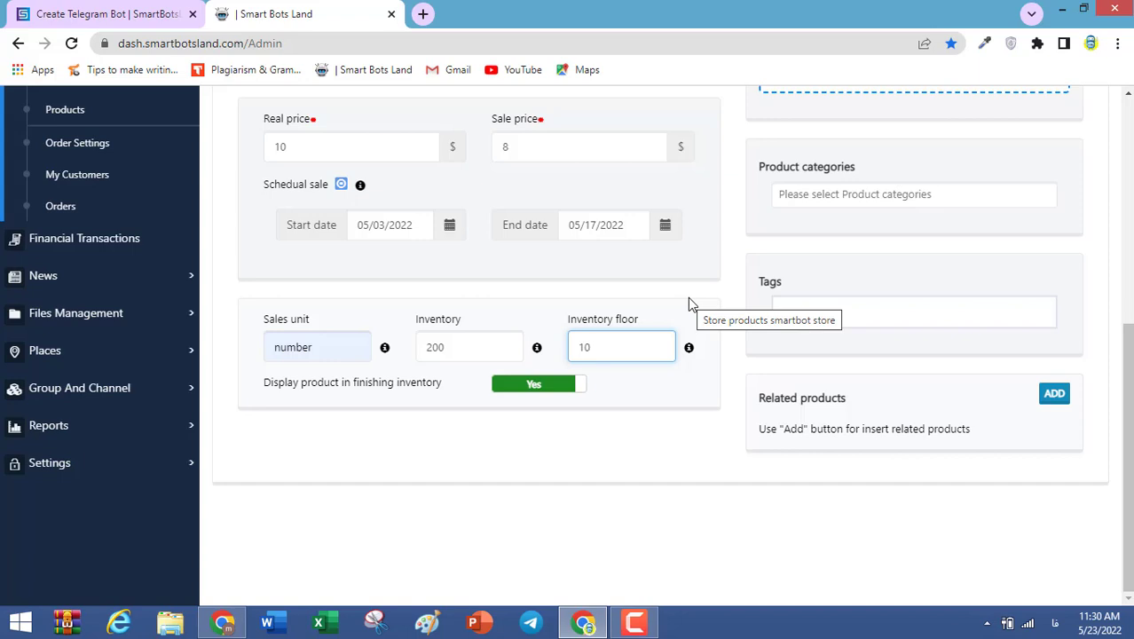
pyautogui.click(568, 387)
pyautogui.click(568, 388)
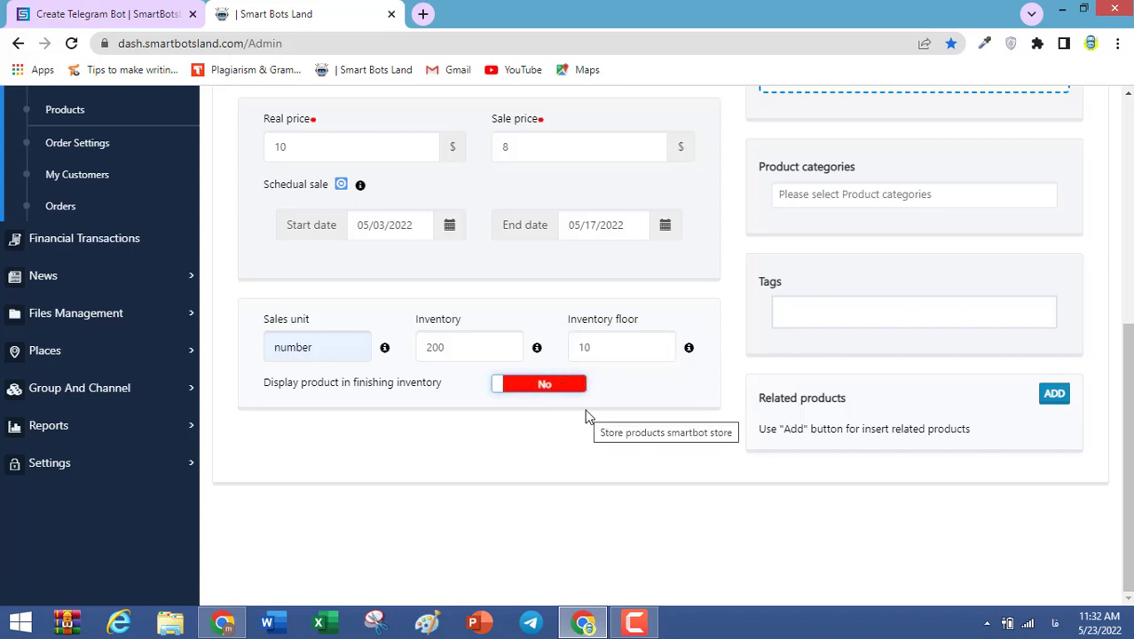
pyautogui.scroll(5, 586, 417)
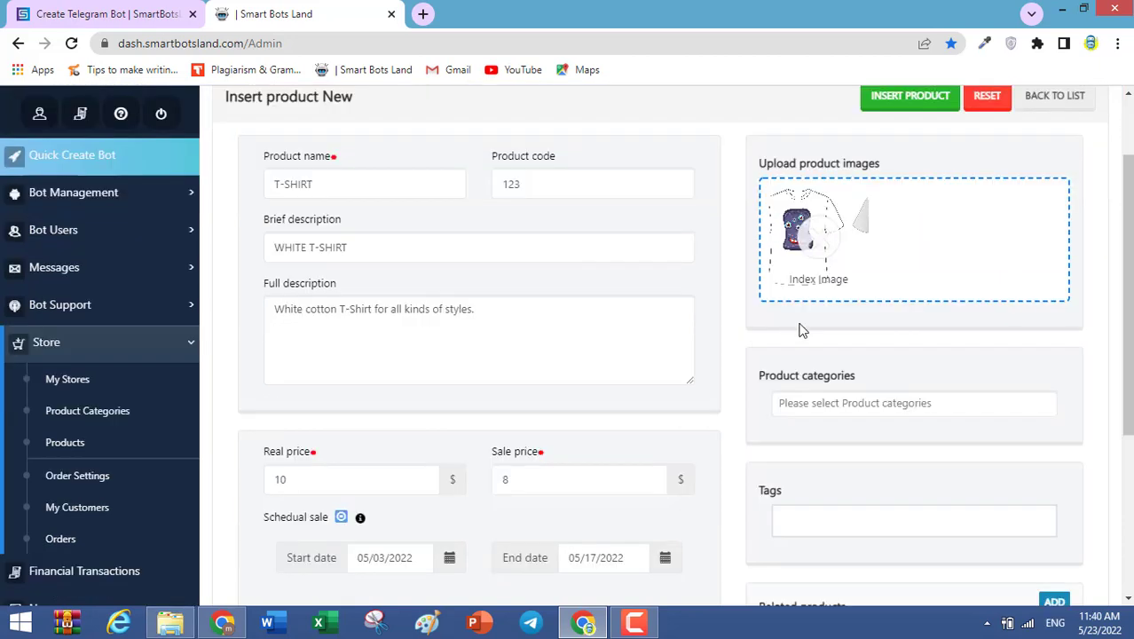
# Assign the T-SHIRT to the men's clothes category and paste the white-t-shirt tag.
pyautogui.click(836, 407)
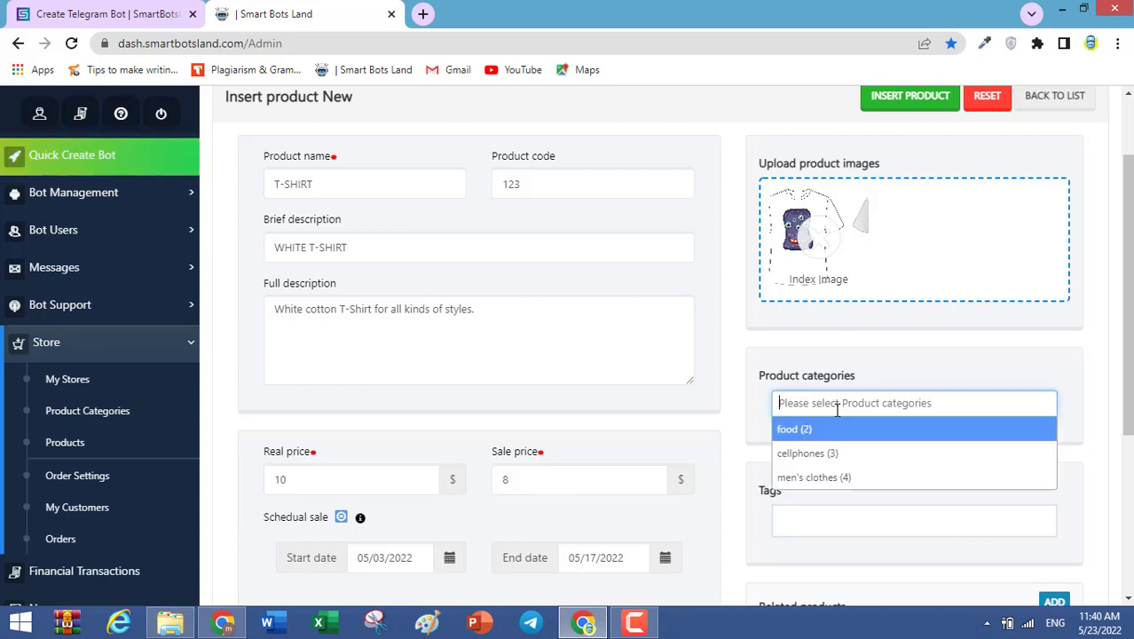
pyautogui.click(825, 478)
pyautogui.scroll(-3, 816, 452)
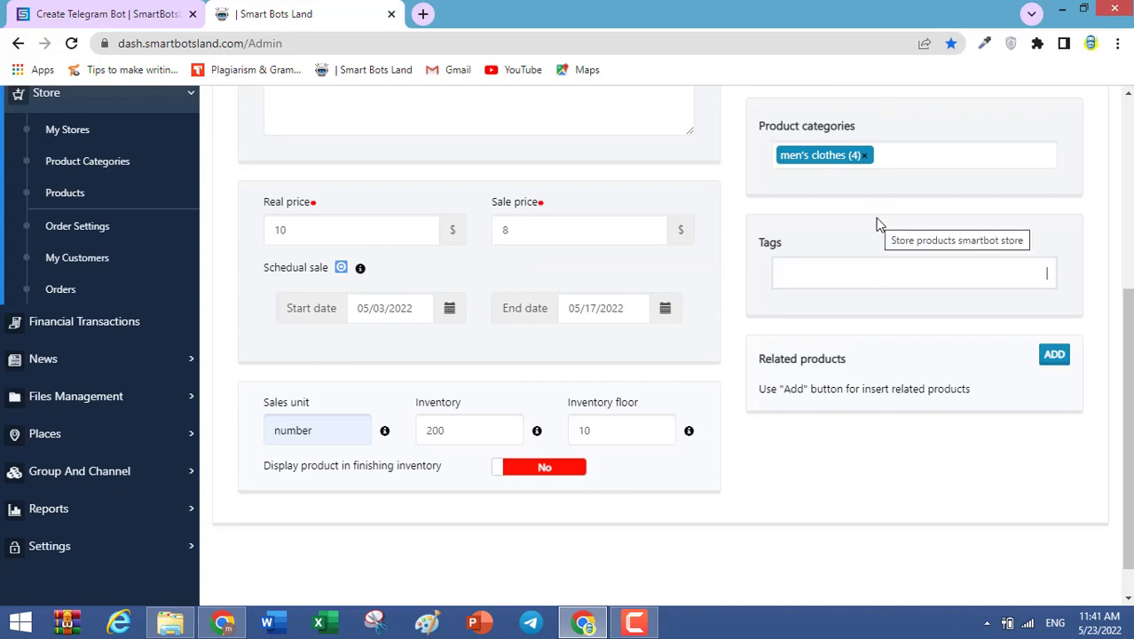
pyautogui.write('white-t-shirt')
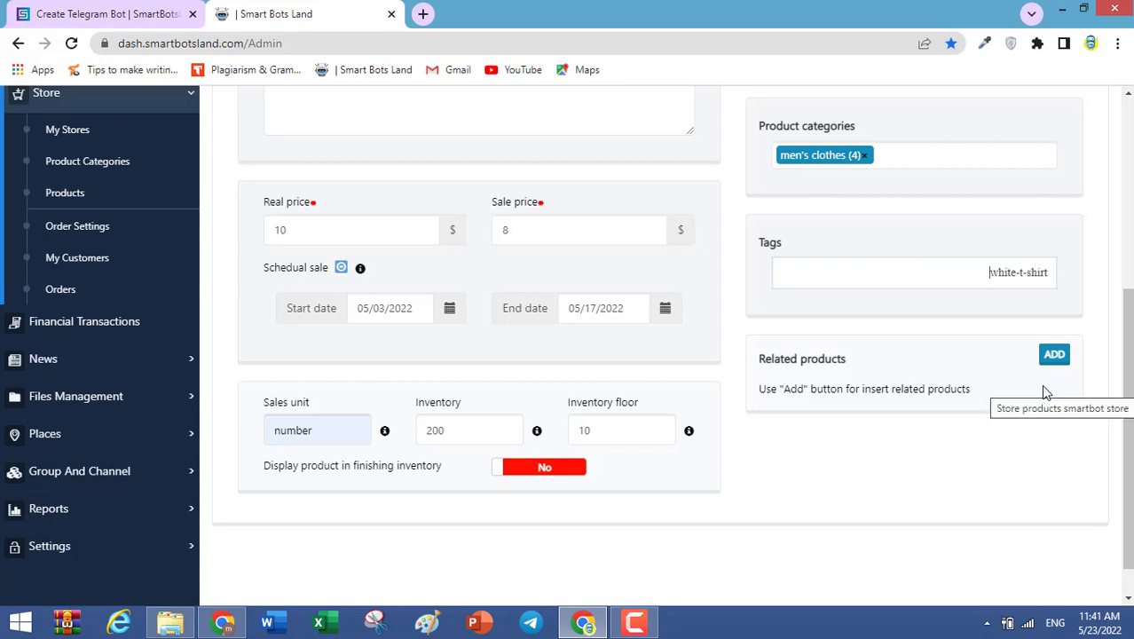
# Start adding related products to the T-SHIRT and return to the top of the form.
pyautogui.click(1054, 354)
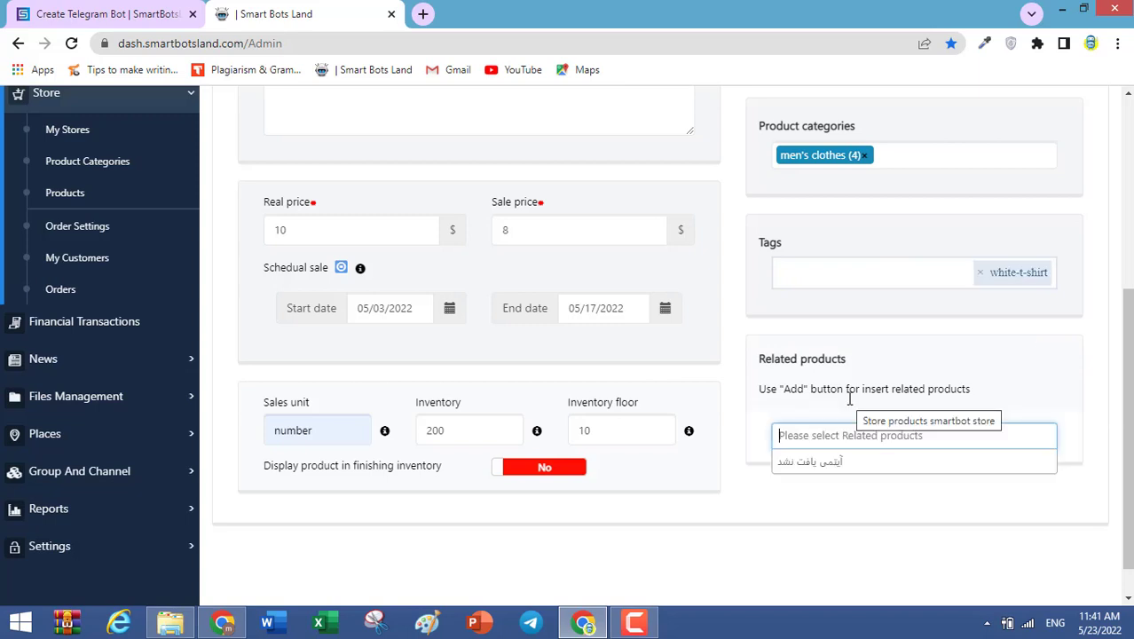
pyautogui.write('e')
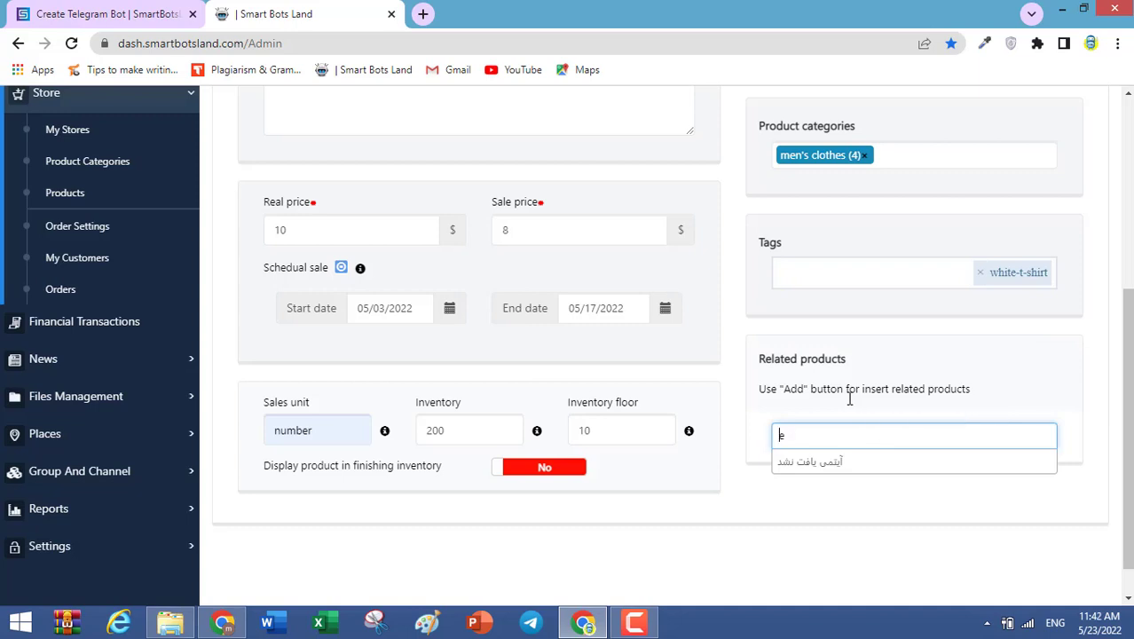
pyautogui.scroll(4, 685, 371)
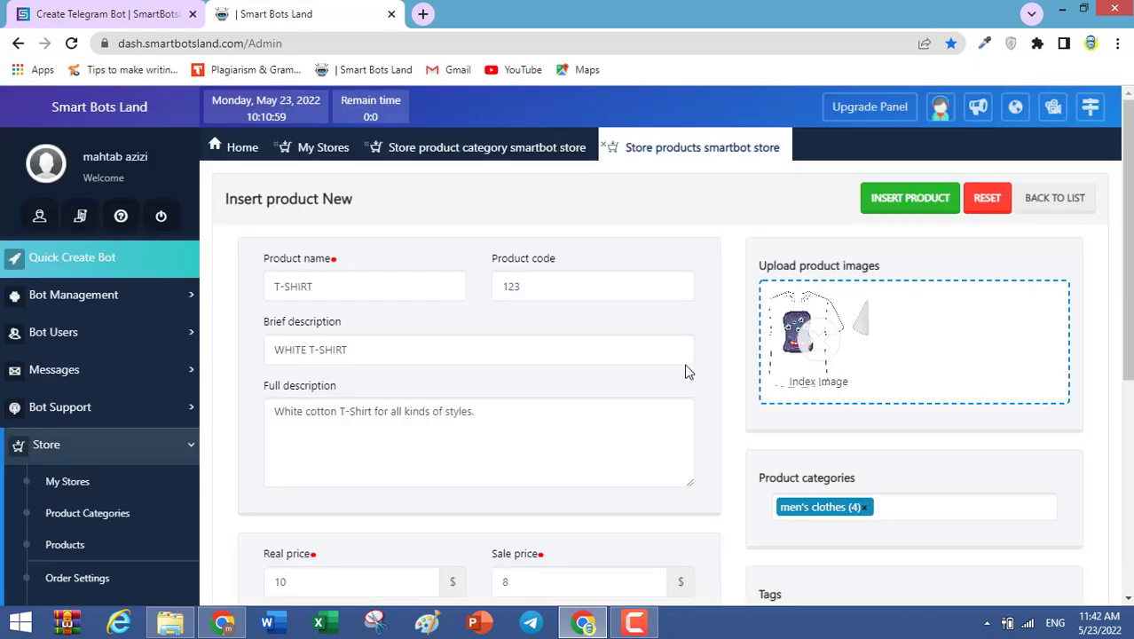
# Insert the T-SHIRT product, then download the products file and open the xlsx.
pyautogui.click(890, 195)
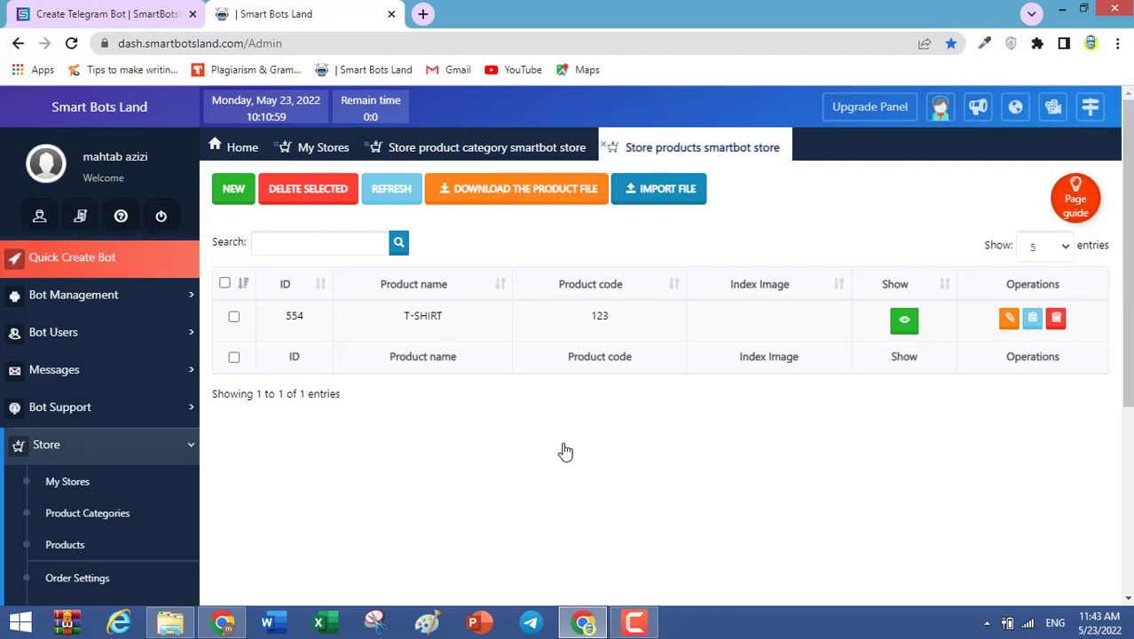
pyautogui.click(543, 203)
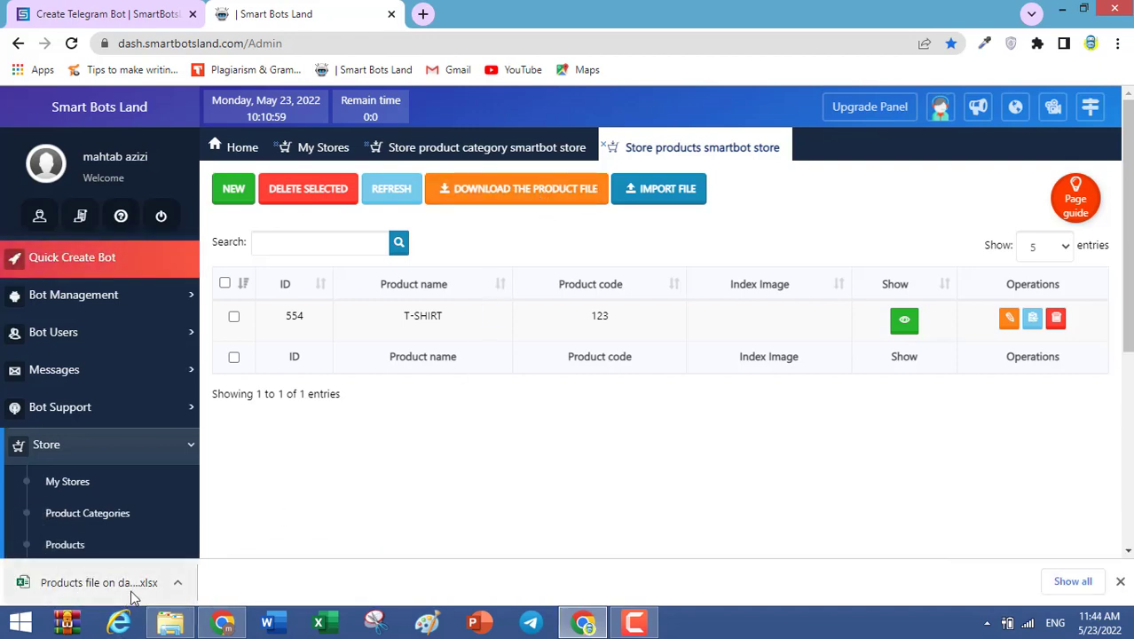
pyautogui.click(173, 584)
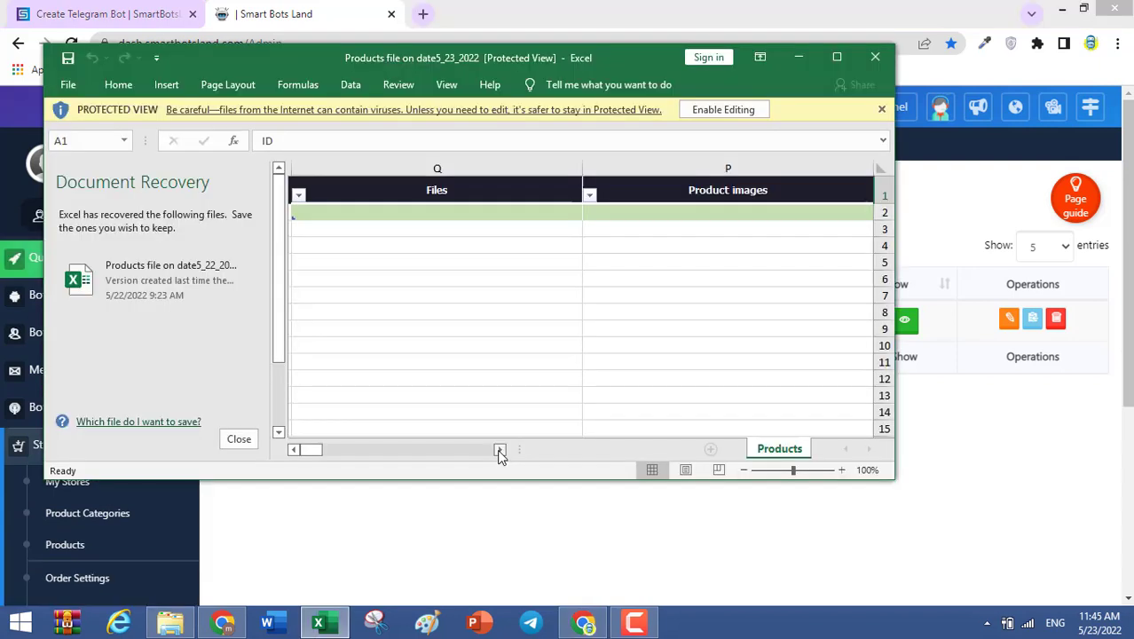
# Check the exported T-SHIRT row (ID 554, category 4) in Excel, then bring Chrome back.
pyautogui.moveTo(316, 447); pyautogui.dragTo(345, 467)
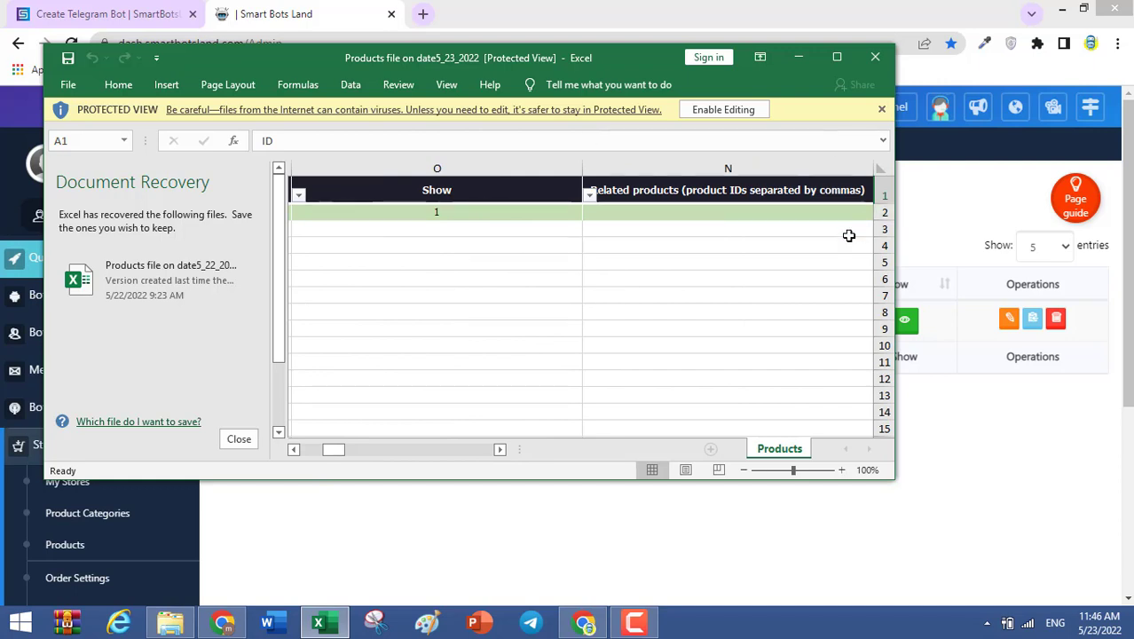
pyautogui.hscroll(-1, 415, 188)
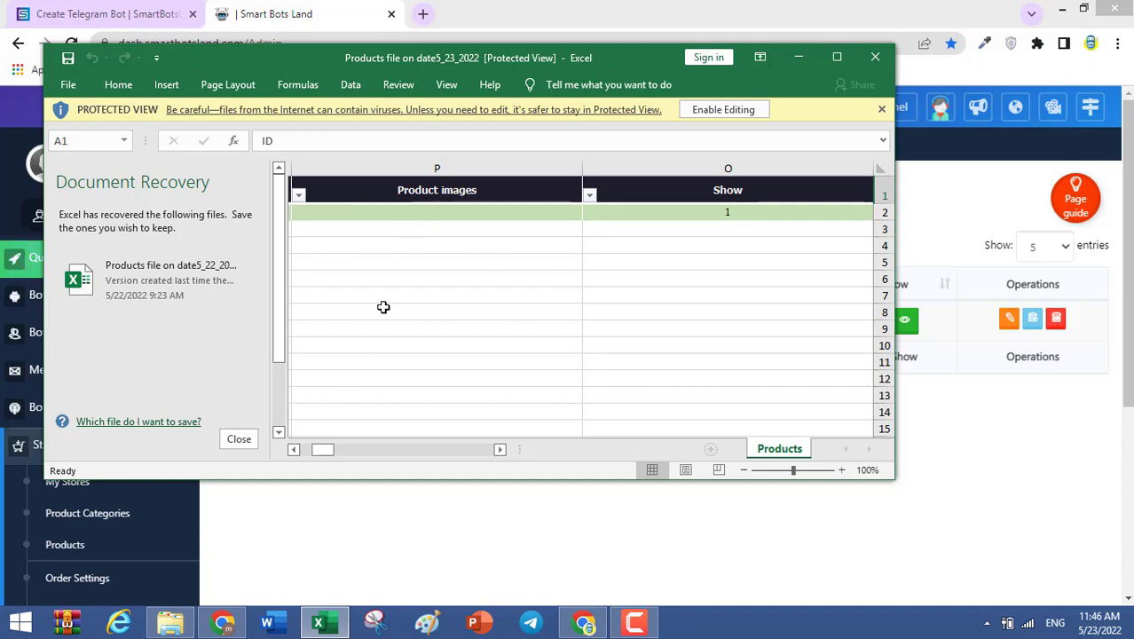
pyautogui.hscroll(5, 700, 377)
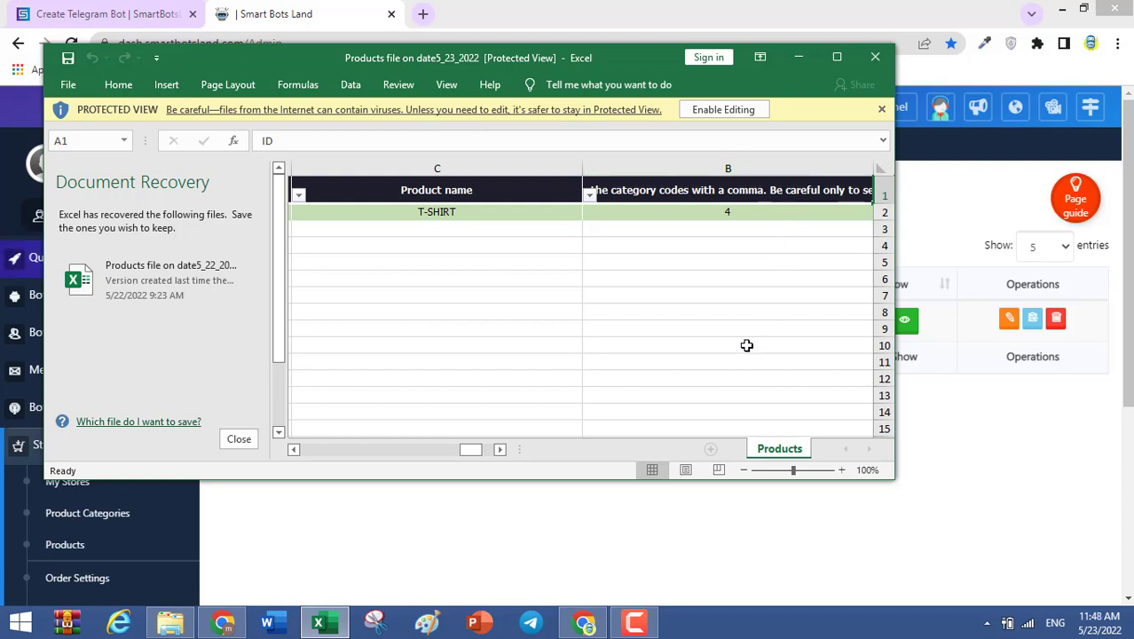
pyautogui.hscroll(2, 747, 345)
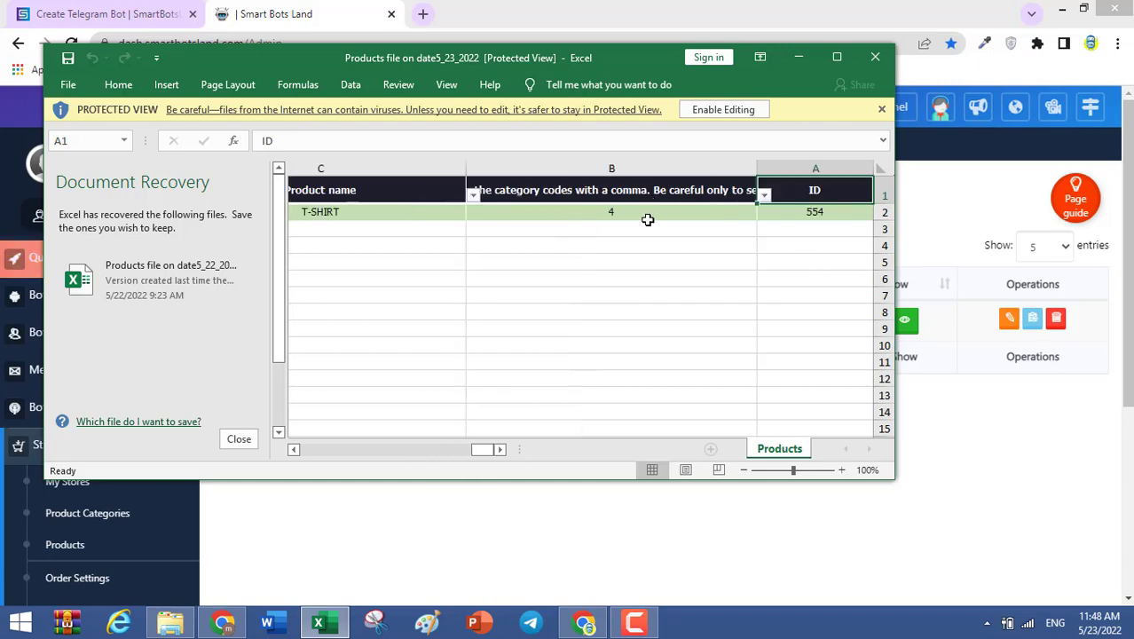
pyautogui.click(858, 15)
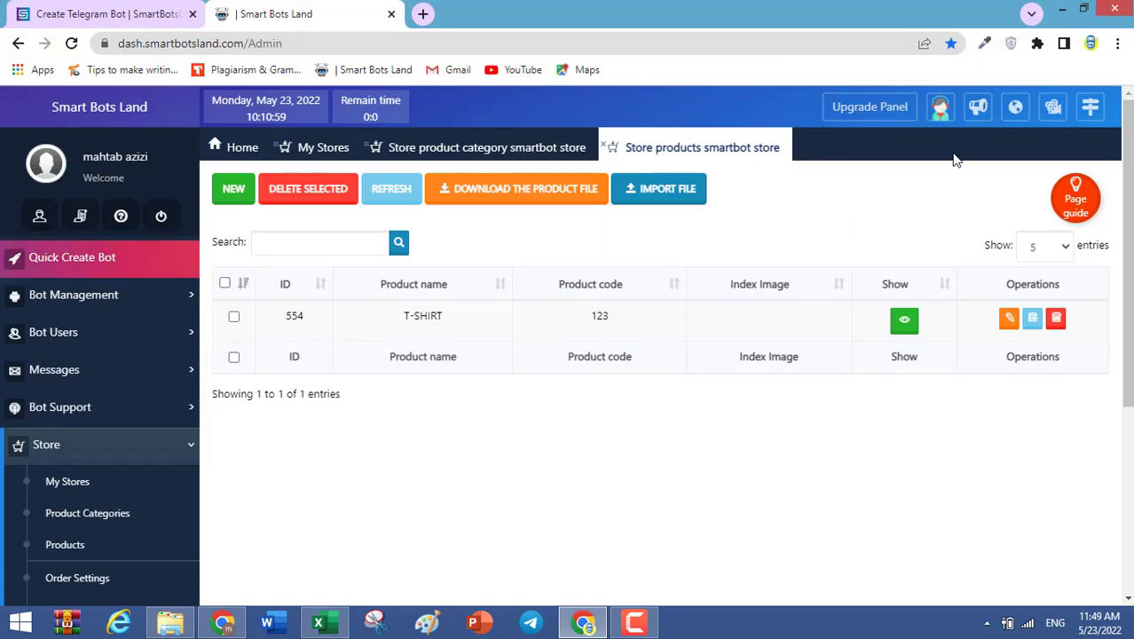
# Compare Product Categories with the spreadsheet to confirm men's clothes is code 4, then open Order Settings.
pyautogui.click(115, 515)
pyautogui.moveTo(589, 284); pyautogui.dragTo(662, 317)
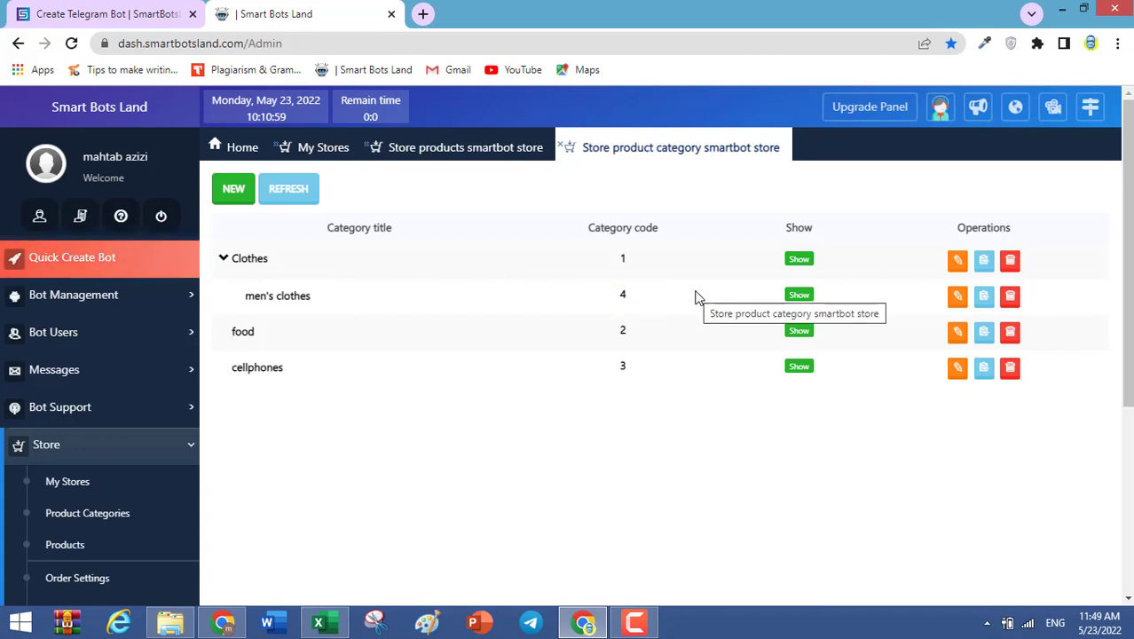
pyautogui.click(320, 623)
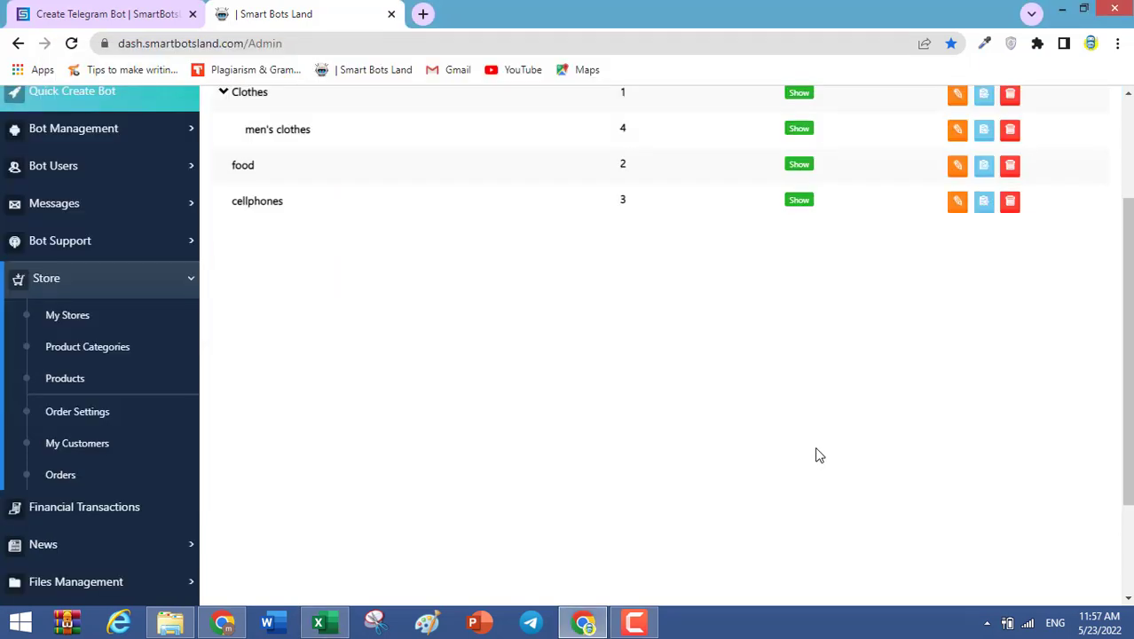
pyautogui.click(187, 421)
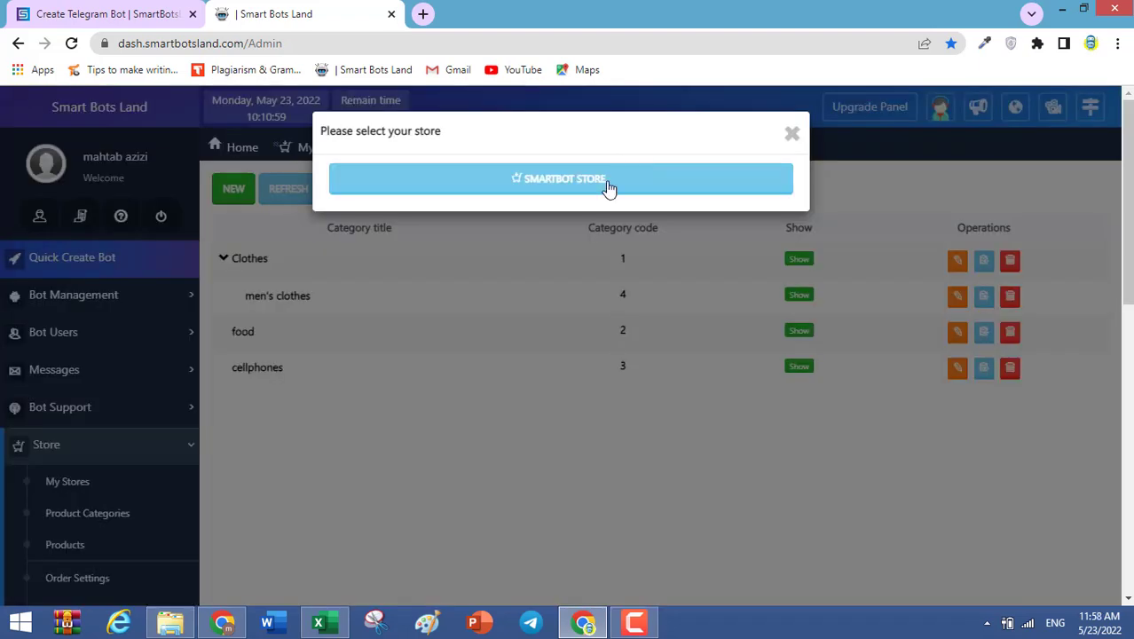
# For smartbot store, add a 'sending' order-process step colored red #c64747 and save it.
pyautogui.click(608, 185)
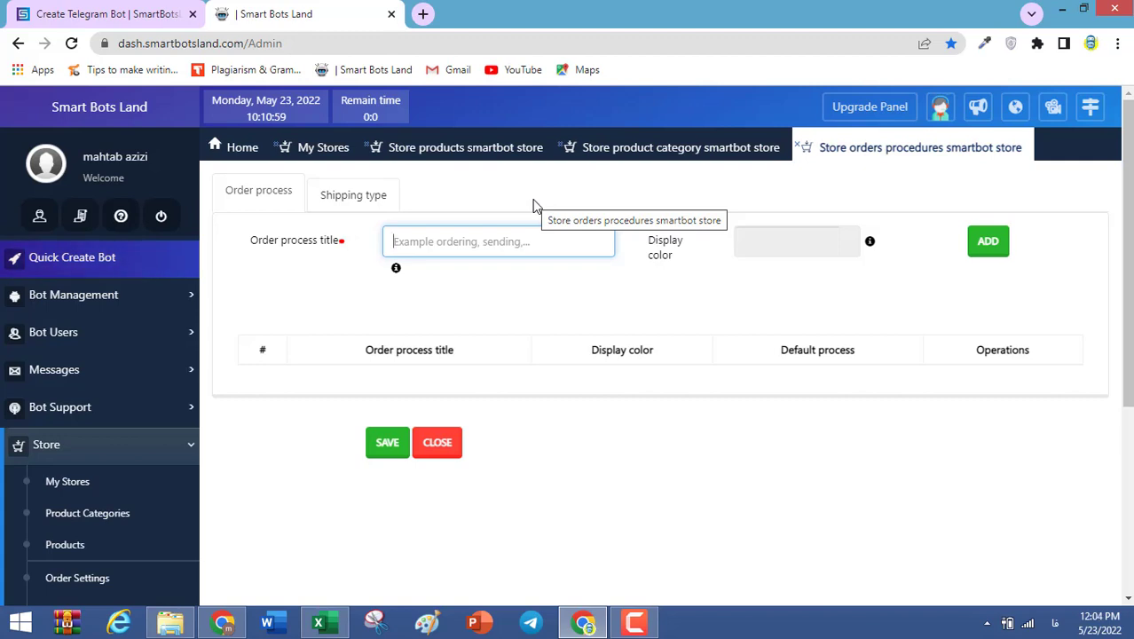
pyautogui.write('sending')
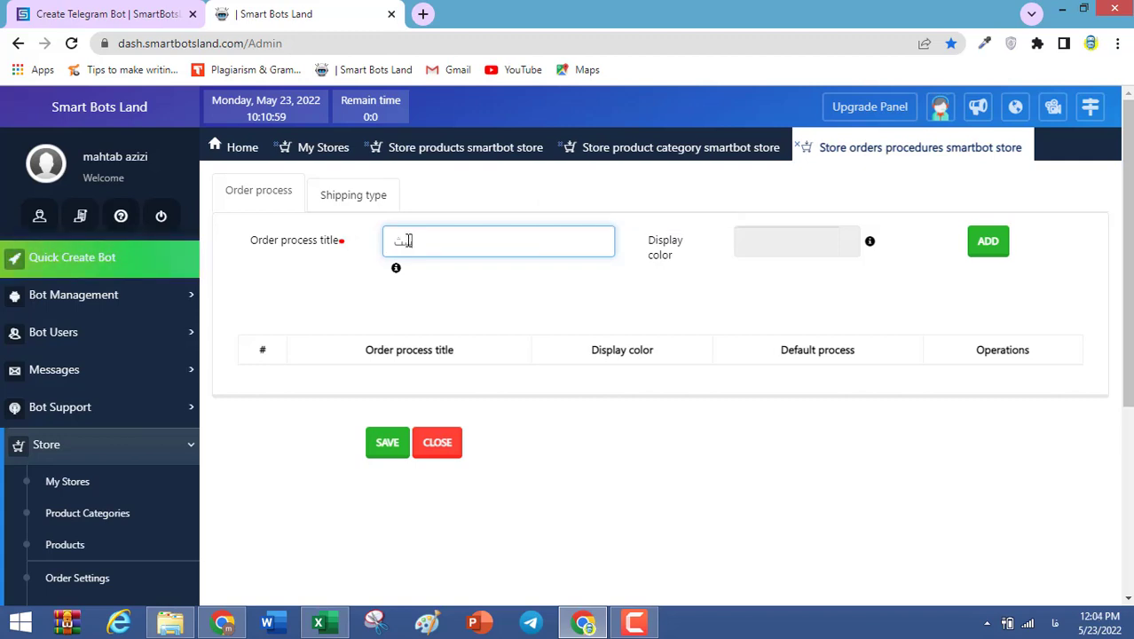
pyautogui.click(804, 240)
pyautogui.click(815, 290)
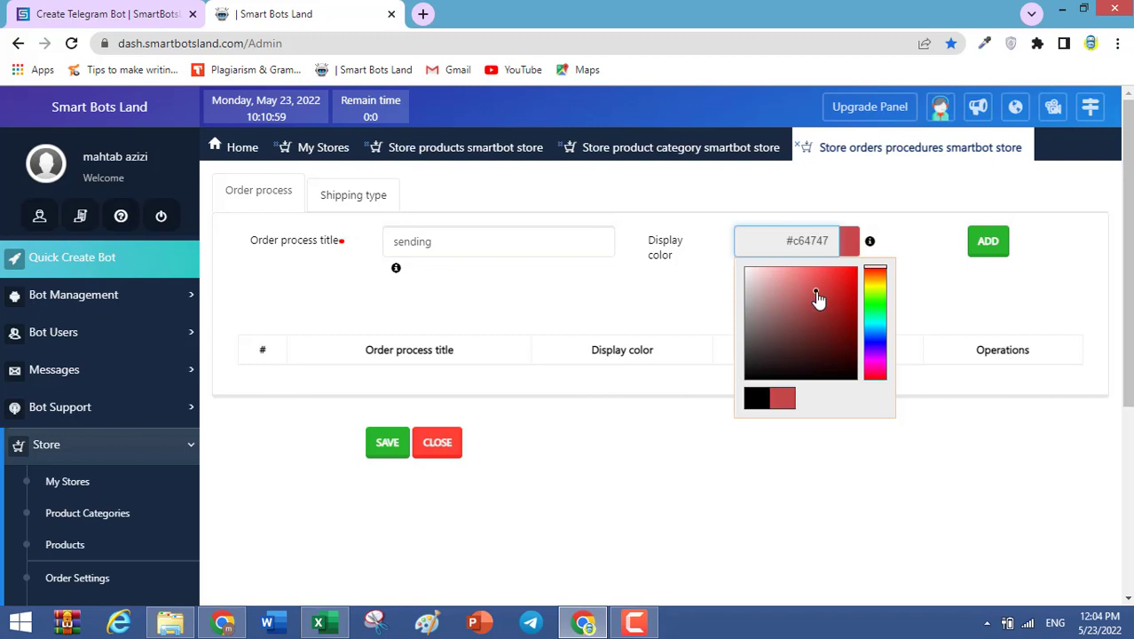
pyautogui.click(992, 254)
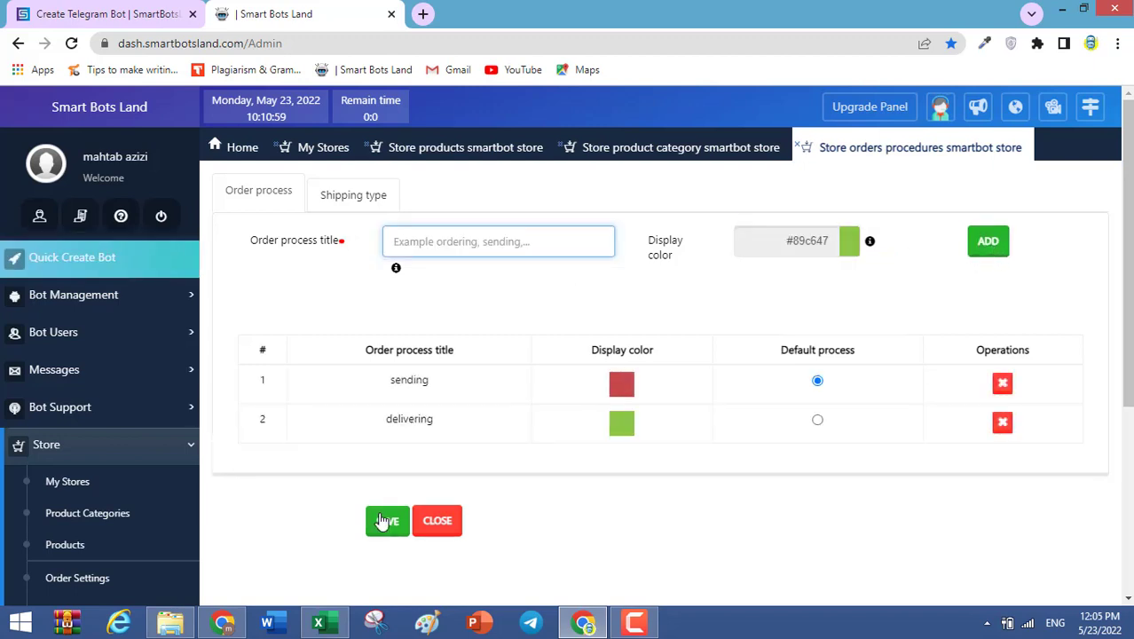
pyautogui.click(382, 521)
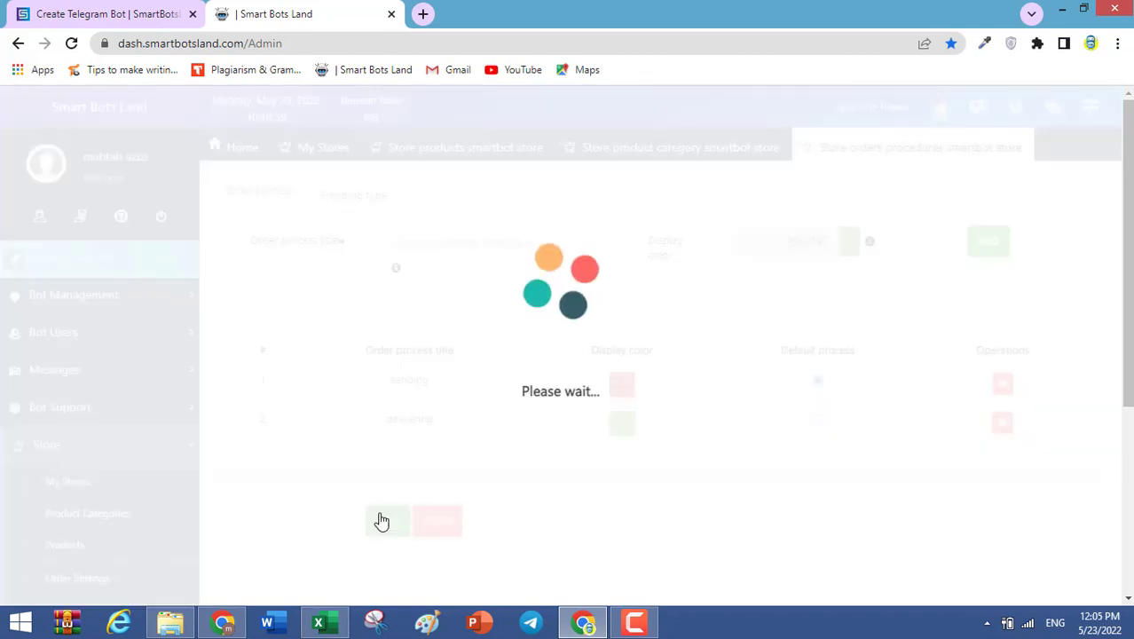
pyautogui.click(534, 451)
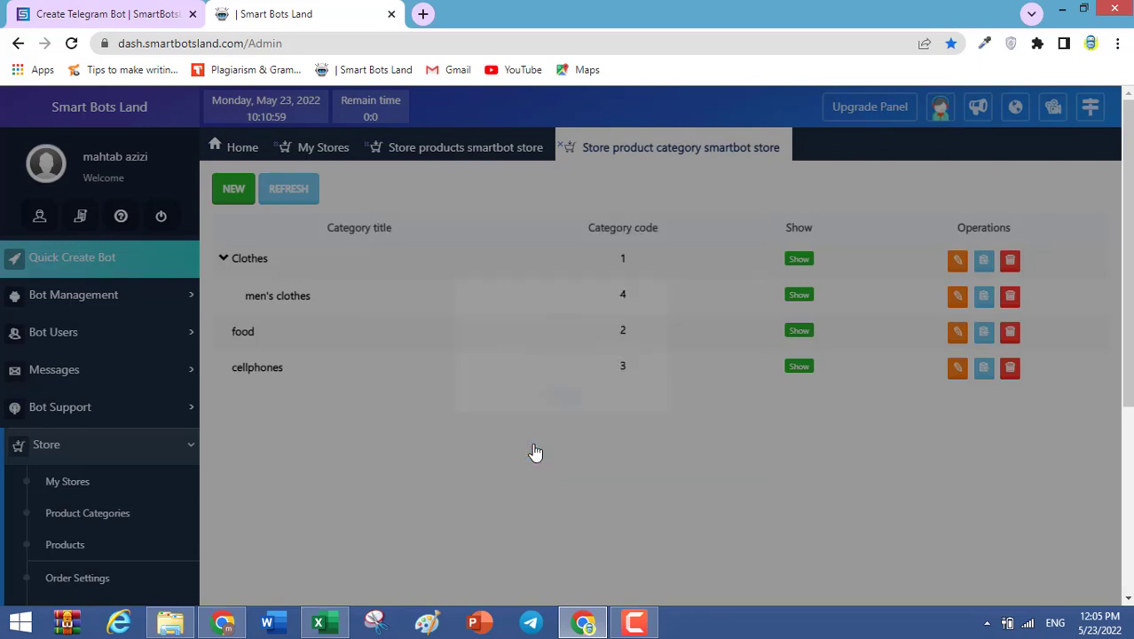
pyautogui.scroll(-2, 215, 465)
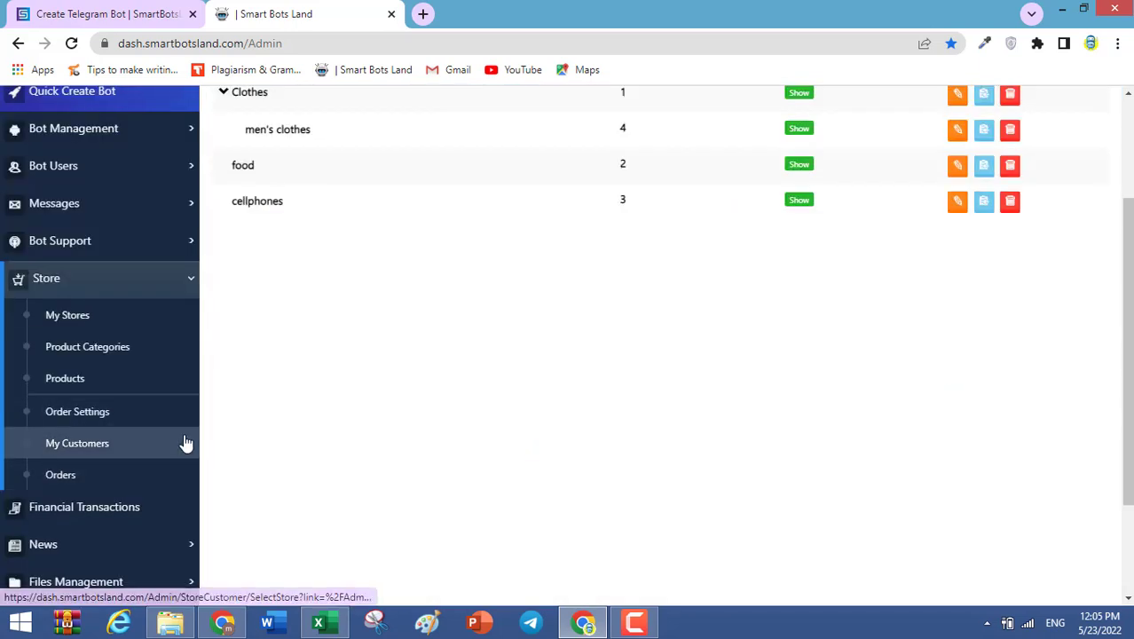
# Point out My Customers and Orders in the Store sidebar, then go to the Home dashboard.
pyautogui.click(184, 443)
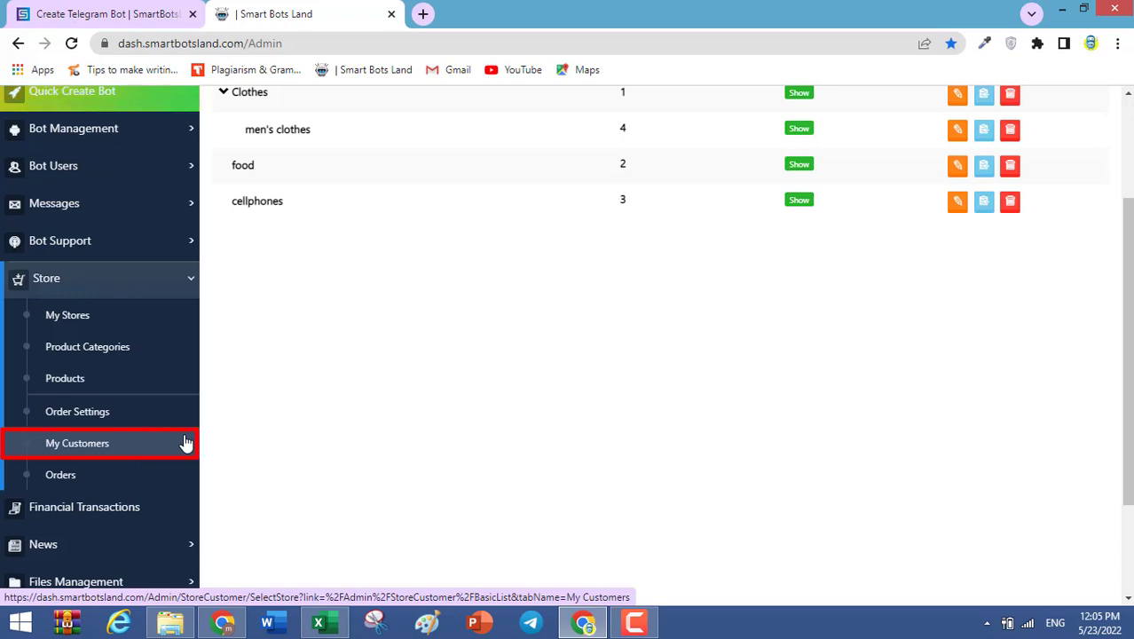
pyautogui.click(164, 485)
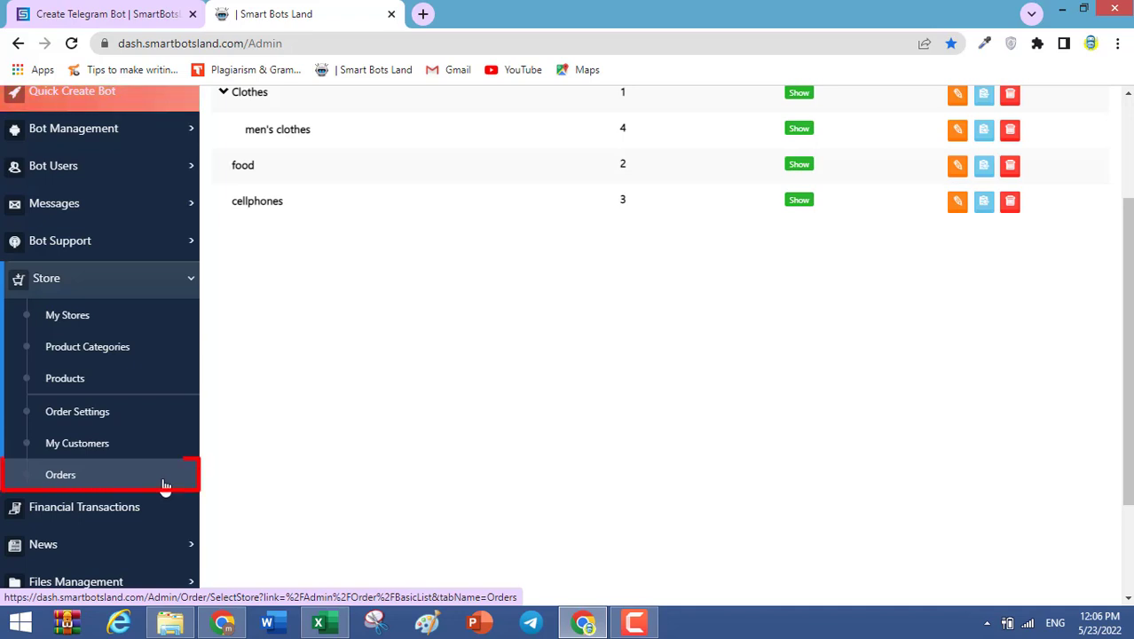
pyautogui.scroll(2, 652, 499)
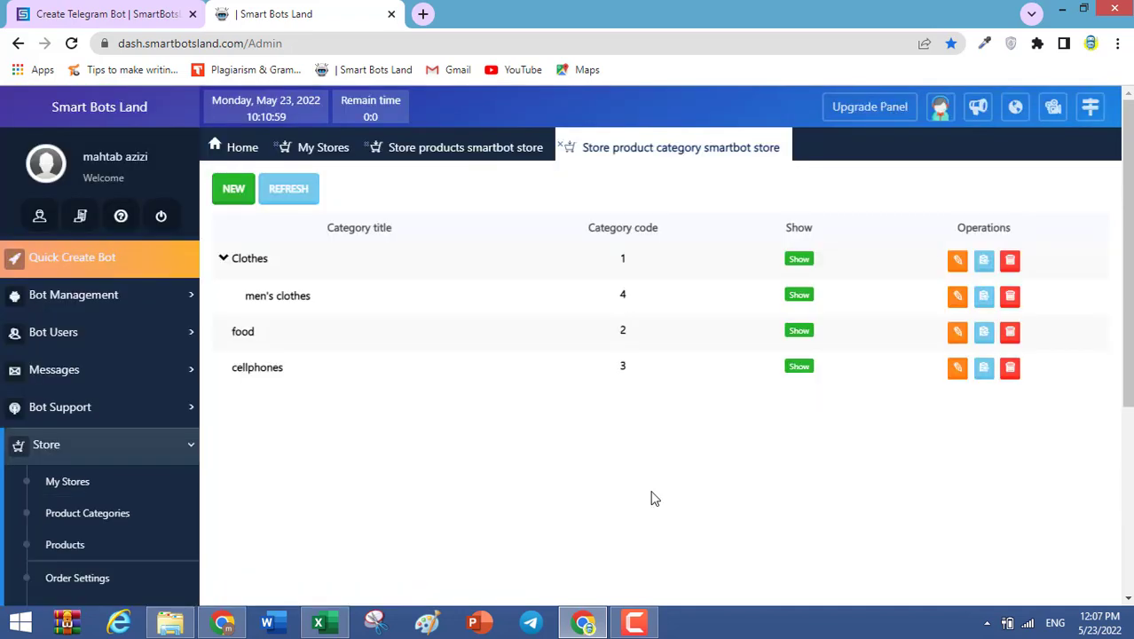
pyautogui.click(244, 147)
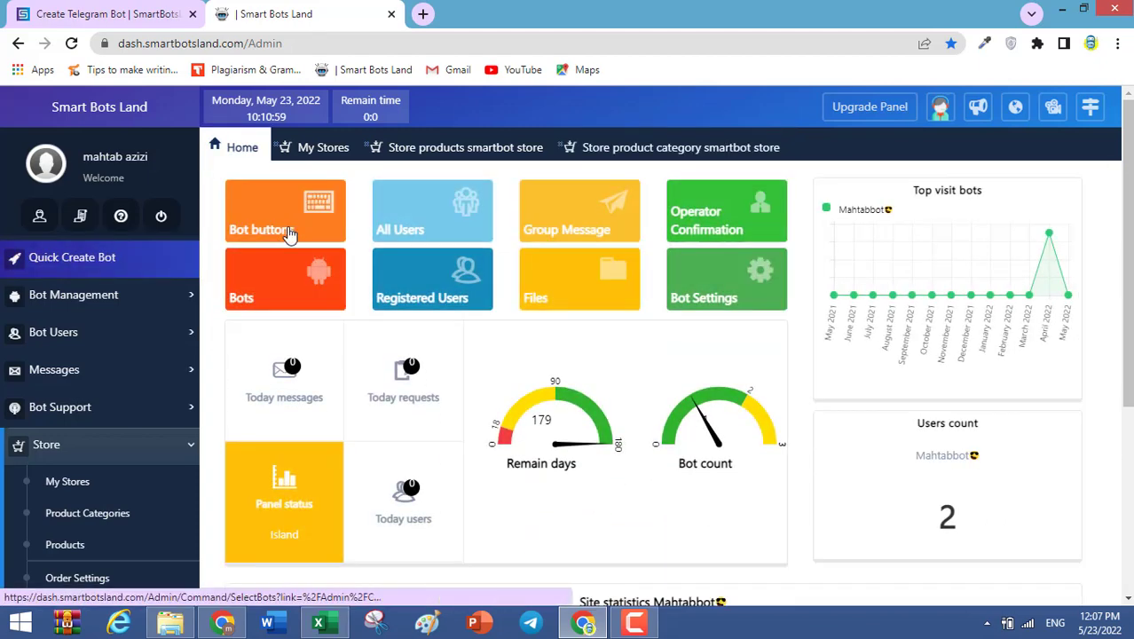
# Add STORE to the Start button's default submenus and save the button.
pyautogui.click(291, 234)
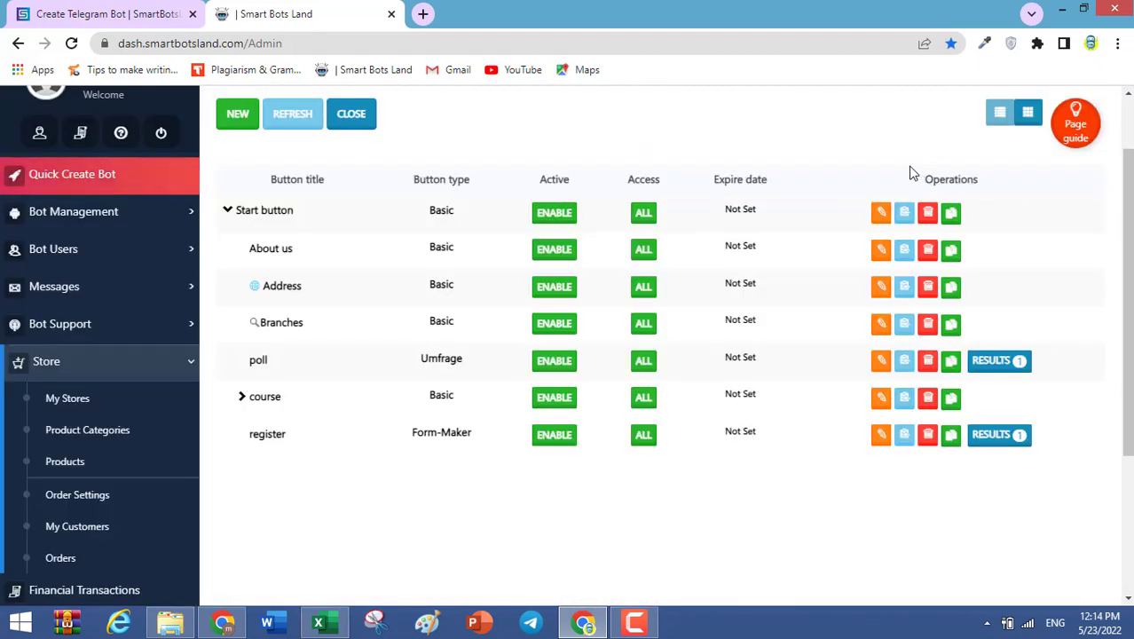
pyautogui.click(881, 213)
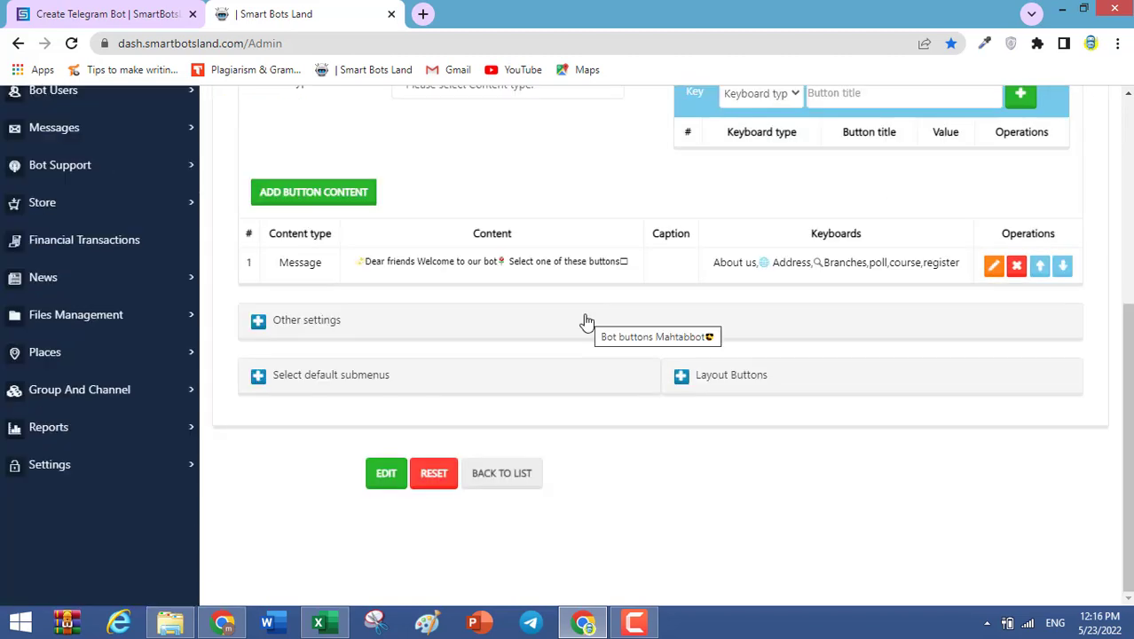
pyautogui.click(501, 372)
pyautogui.scroll(-1, 479, 433)
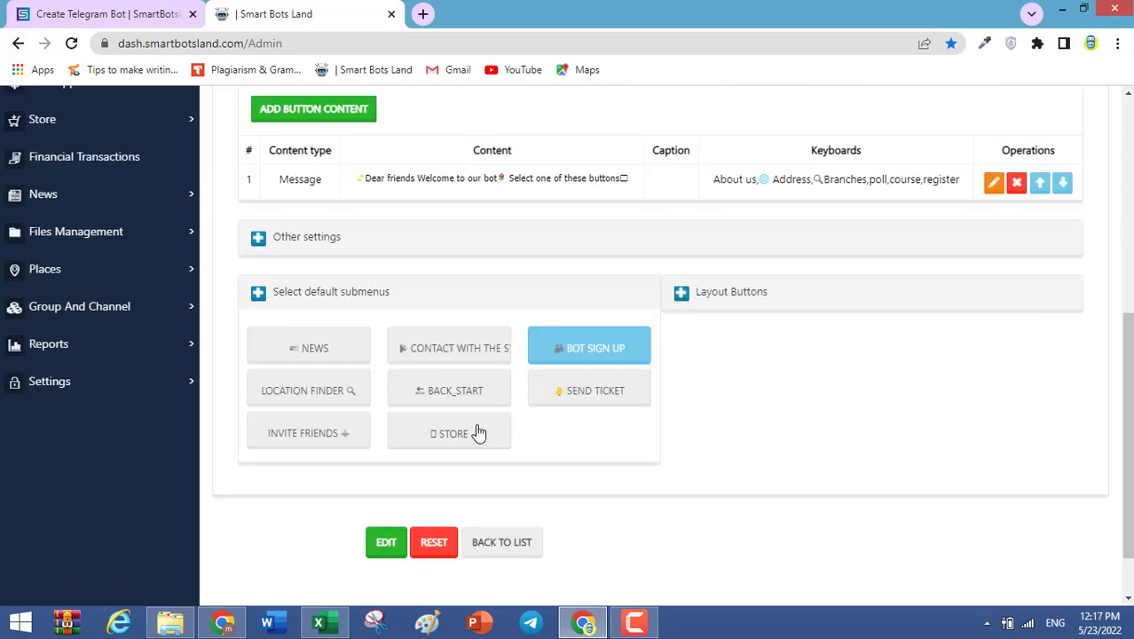
pyautogui.click(478, 432)
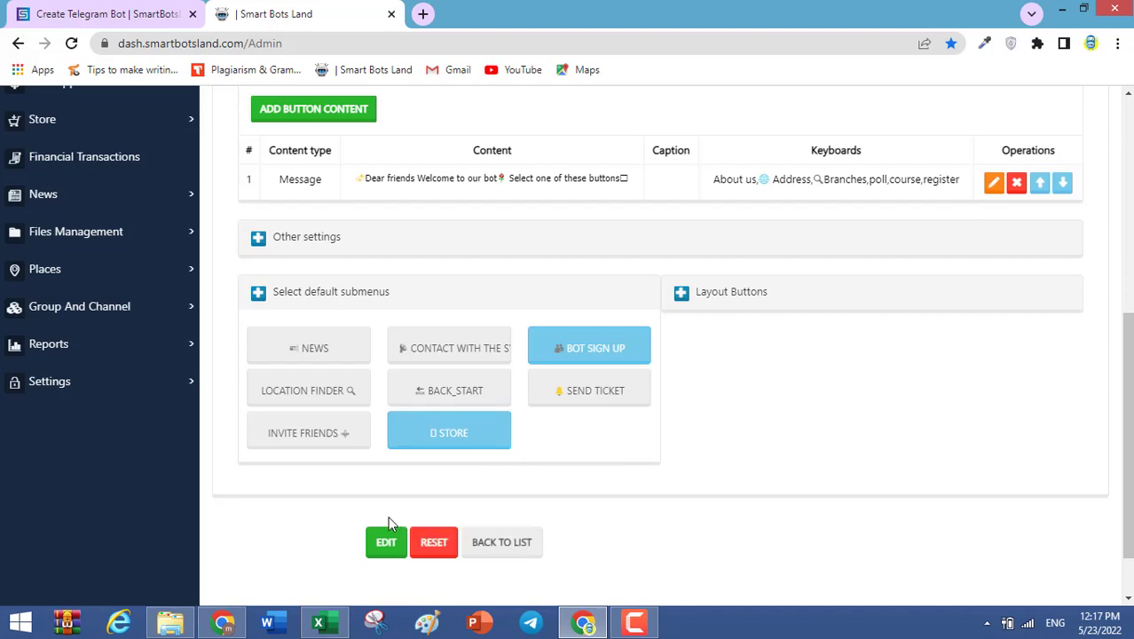
pyautogui.click(385, 543)
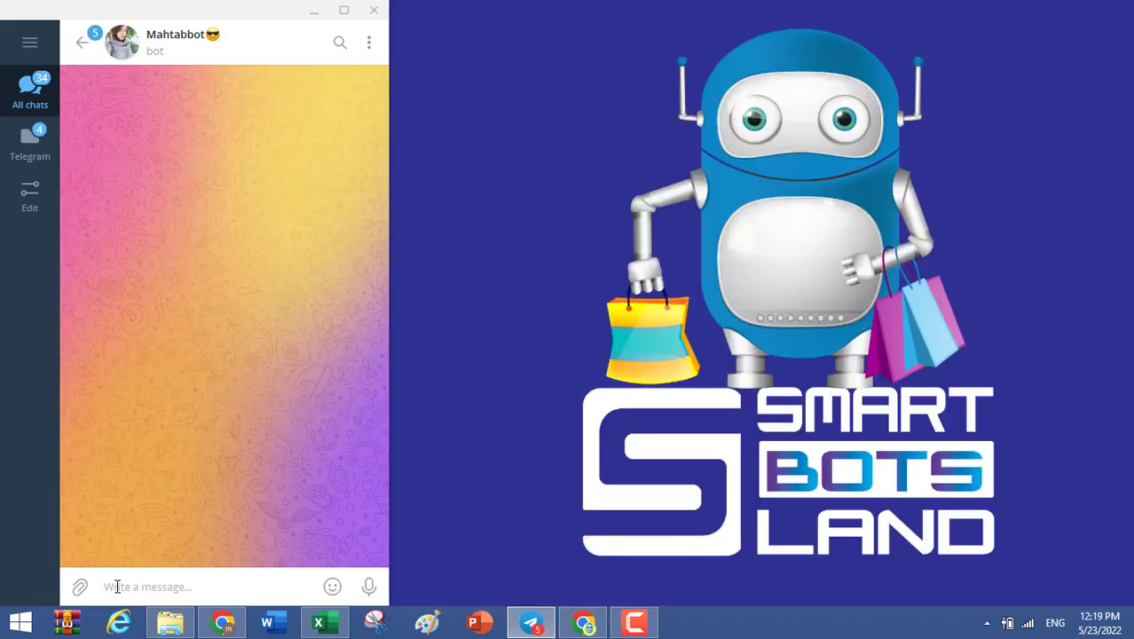
# Send /start, go to Store > Clothes, find the T-SHIRT (10 $) and request the Show all link.
pyautogui.write('/start')
pyautogui.press('Return')
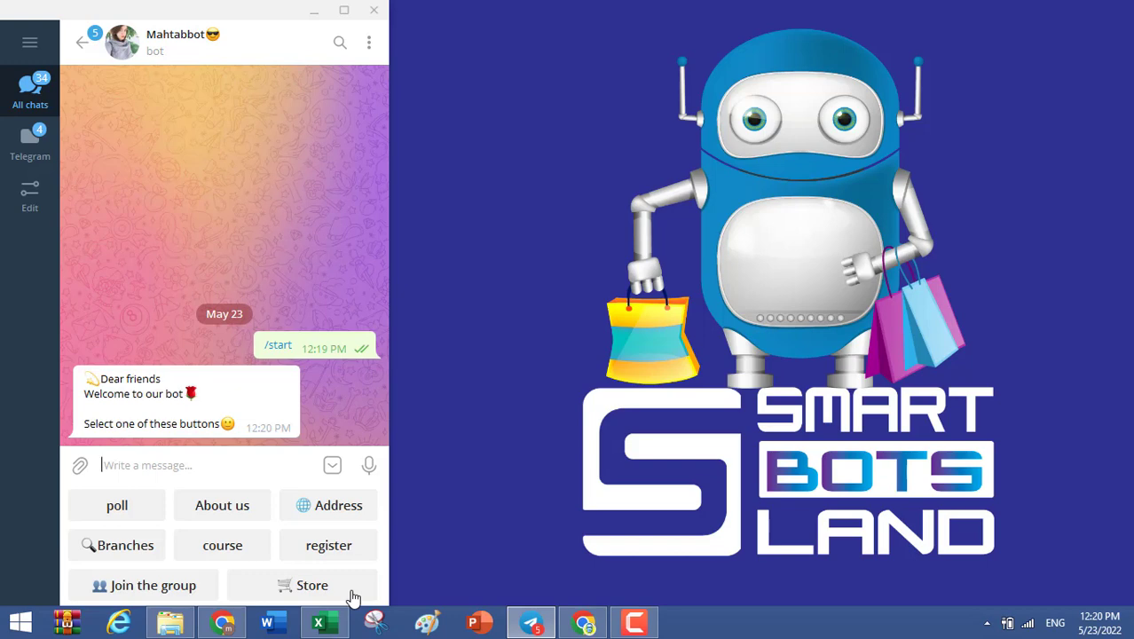
pyautogui.click(353, 597)
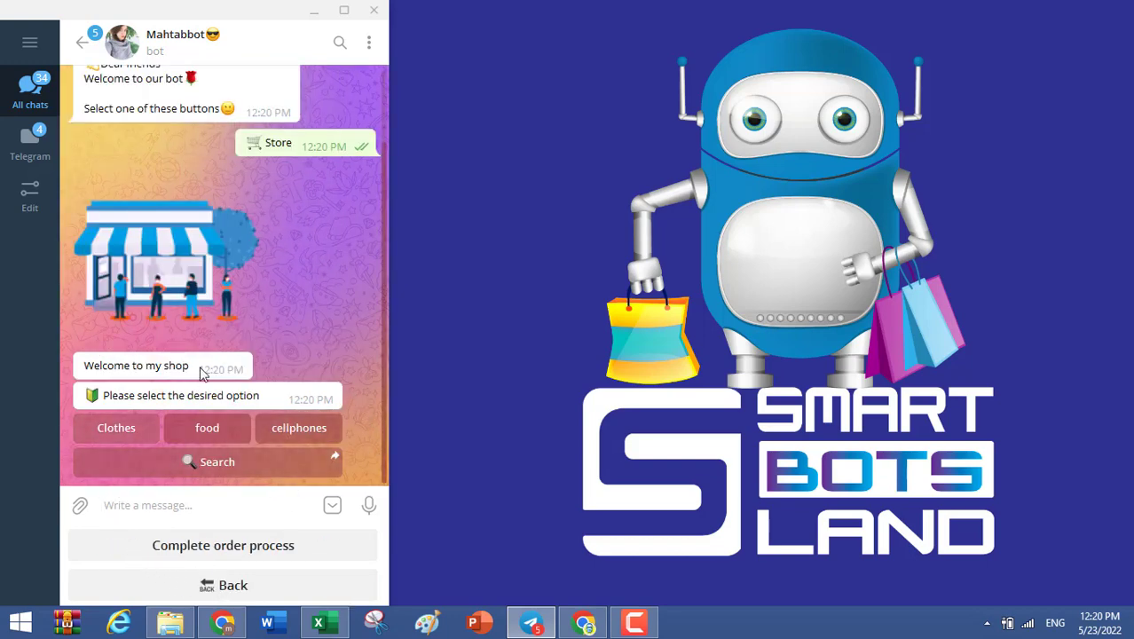
pyautogui.click(134, 431)
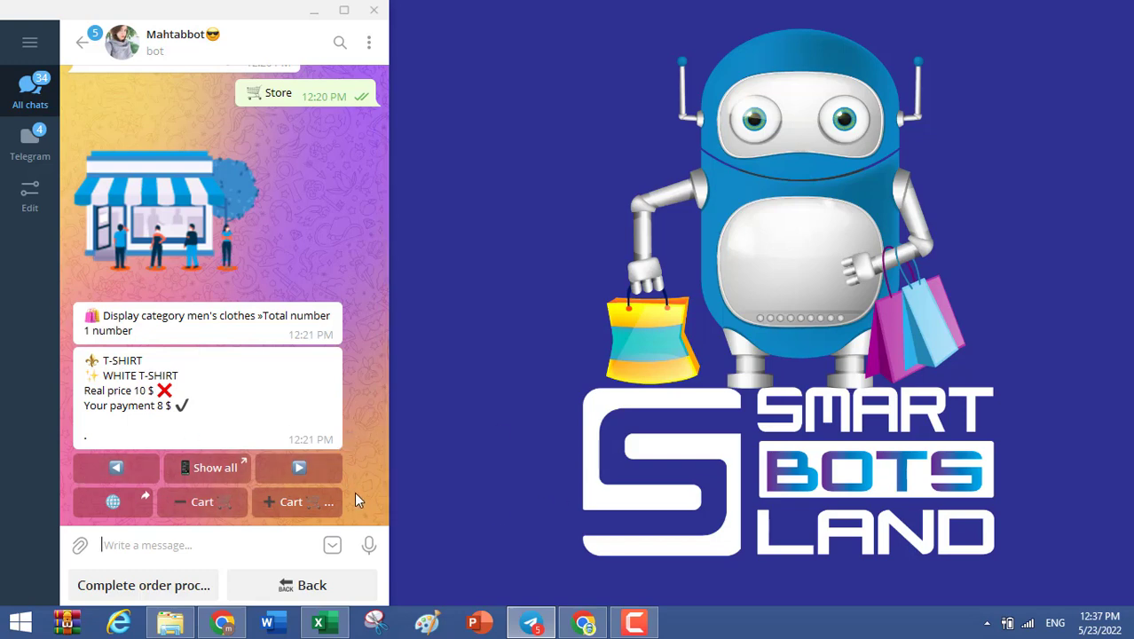
pyautogui.click(92, 462)
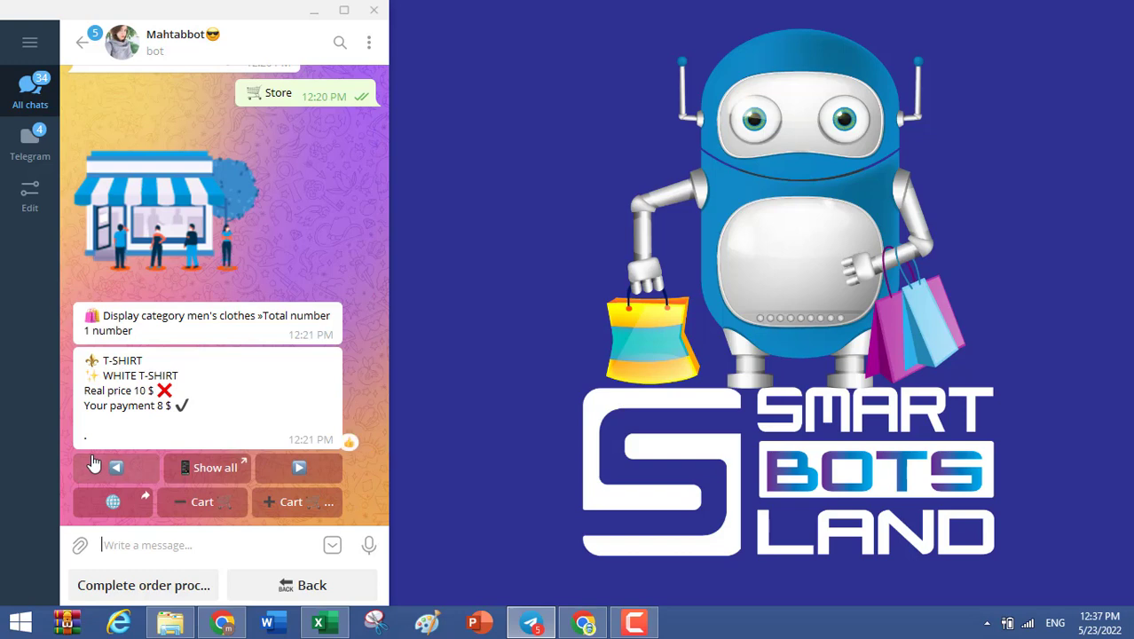
pyautogui.click(211, 467)
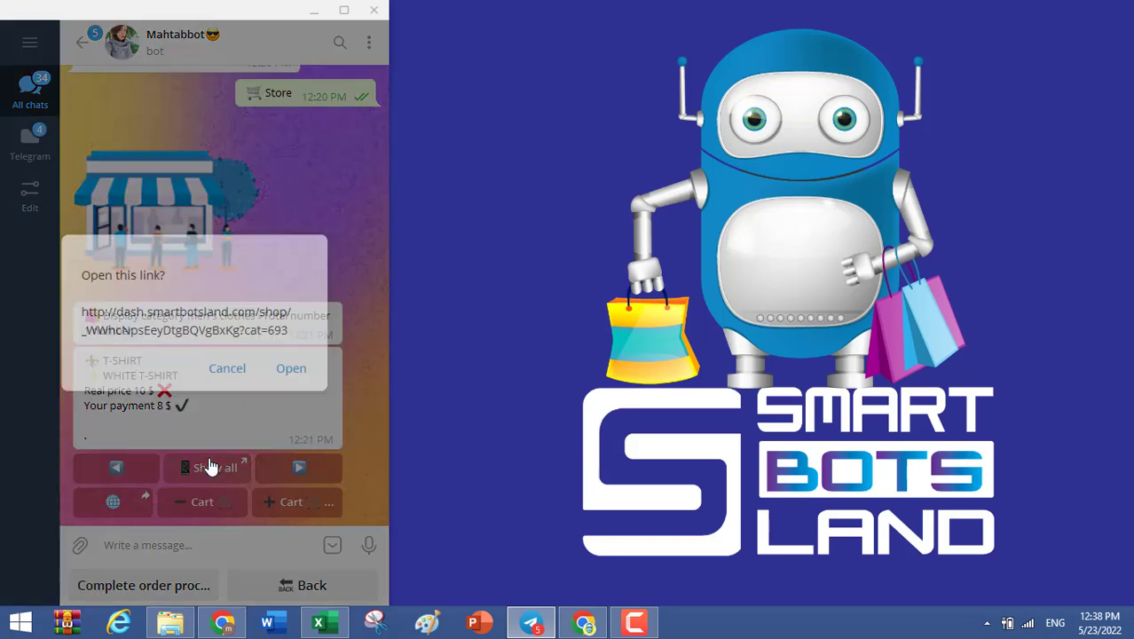
# Open the web shop page listing the men's clothes T-SHIRT, then return to the Telegram chat.
pyautogui.click(291, 369)
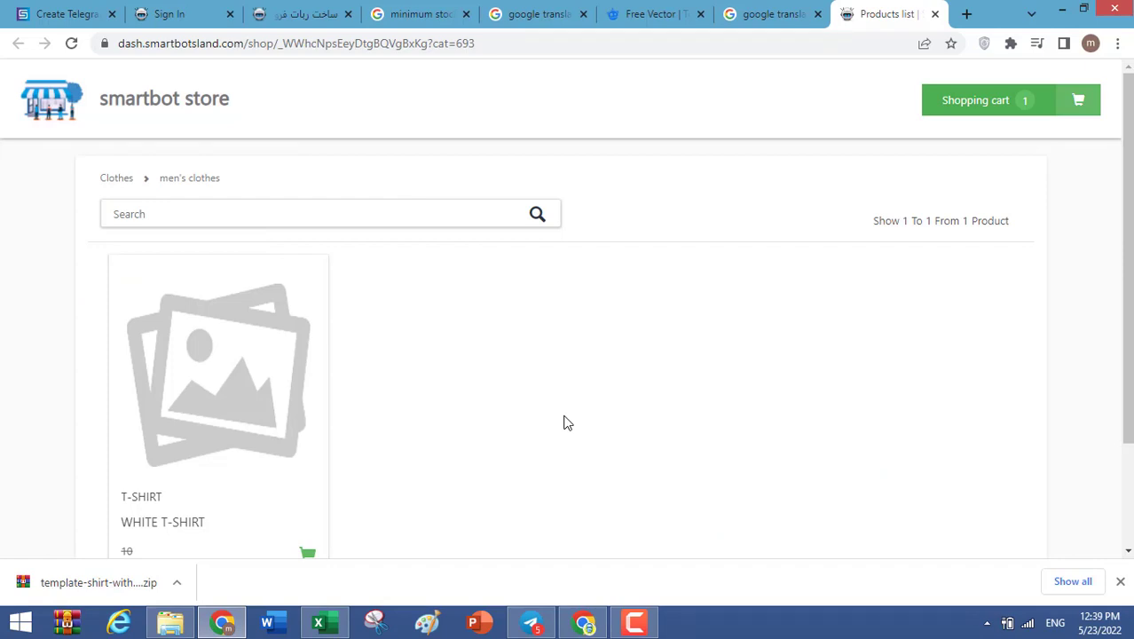
pyautogui.click(218, 620)
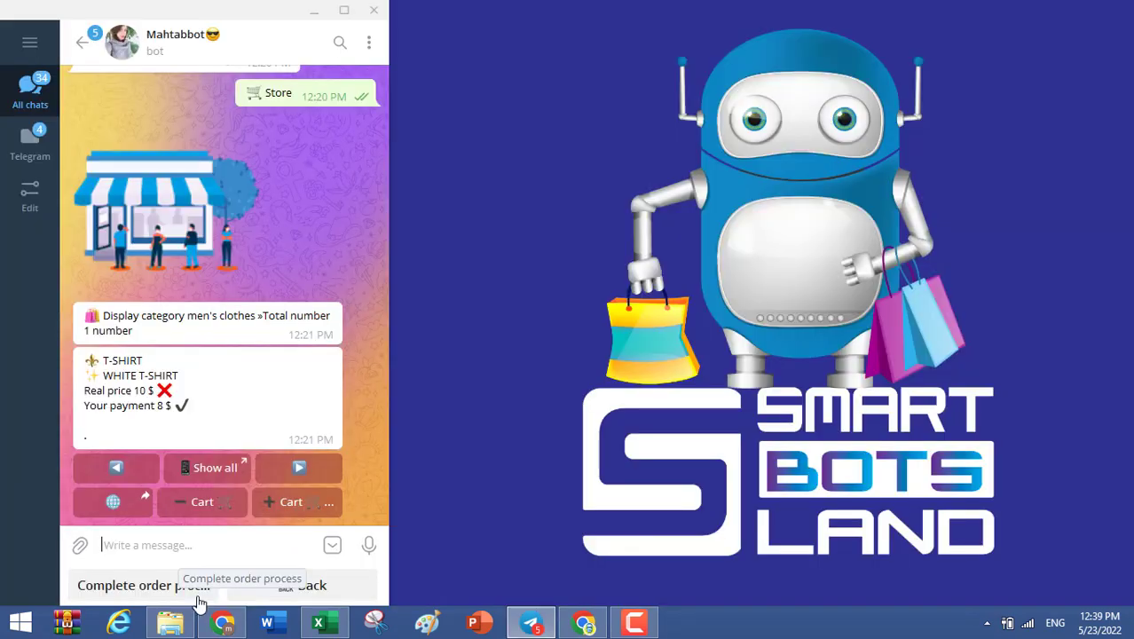
# Get the cart summary (3 T-SHIRT, 30 $, payable 24 $) and open the cart for editing.
pyautogui.click(144, 585)
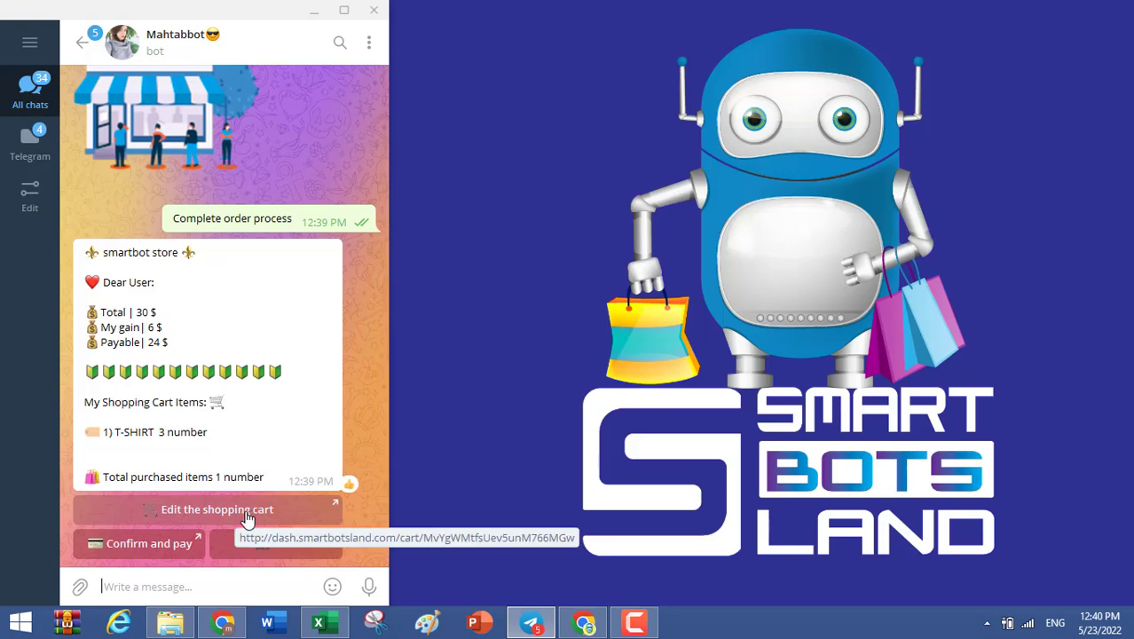
pyautogui.click(180, 513)
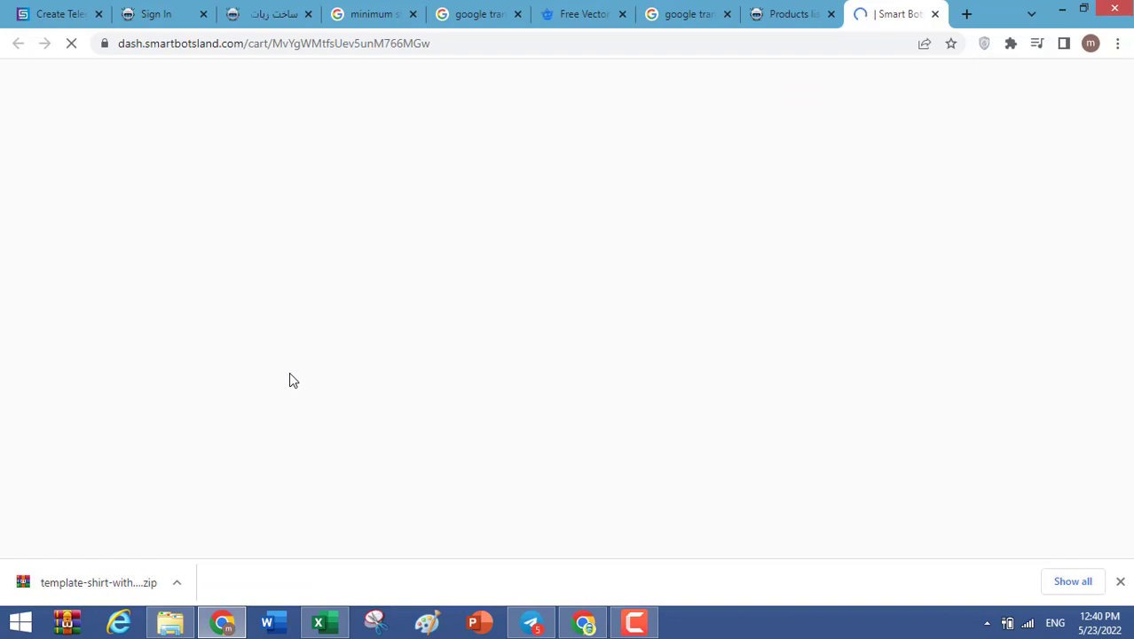
# Change the T-SHIRT quantity from 3 to 10 and continue to the order details form.
pyautogui.click(473, 332)
pyautogui.press('BackSpace')
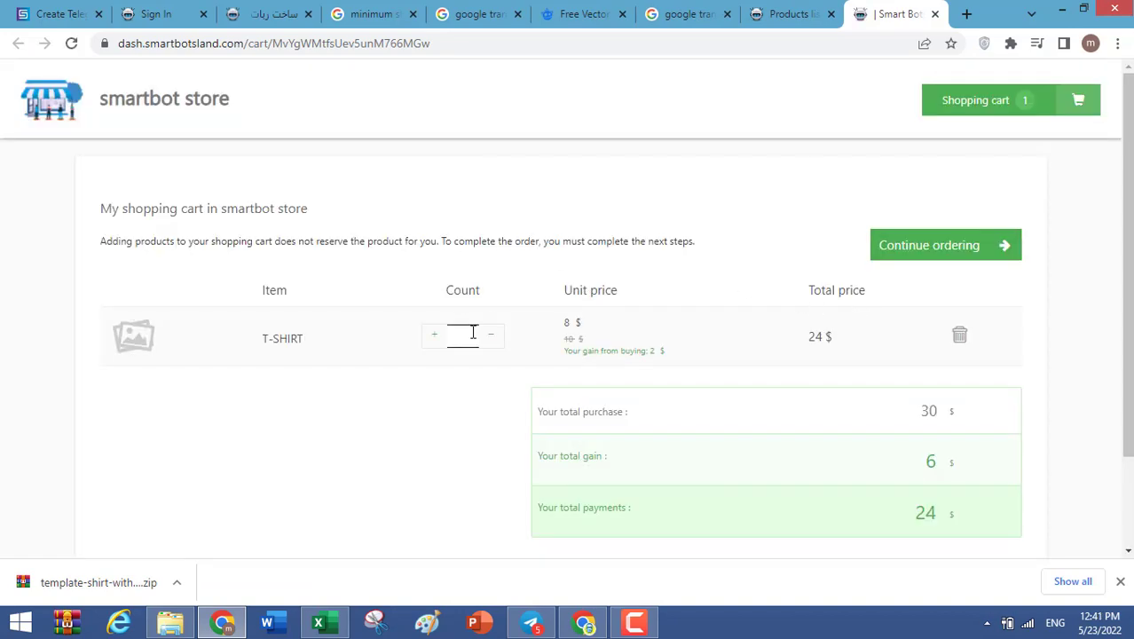
pyautogui.write('10')
pyautogui.click(965, 245)
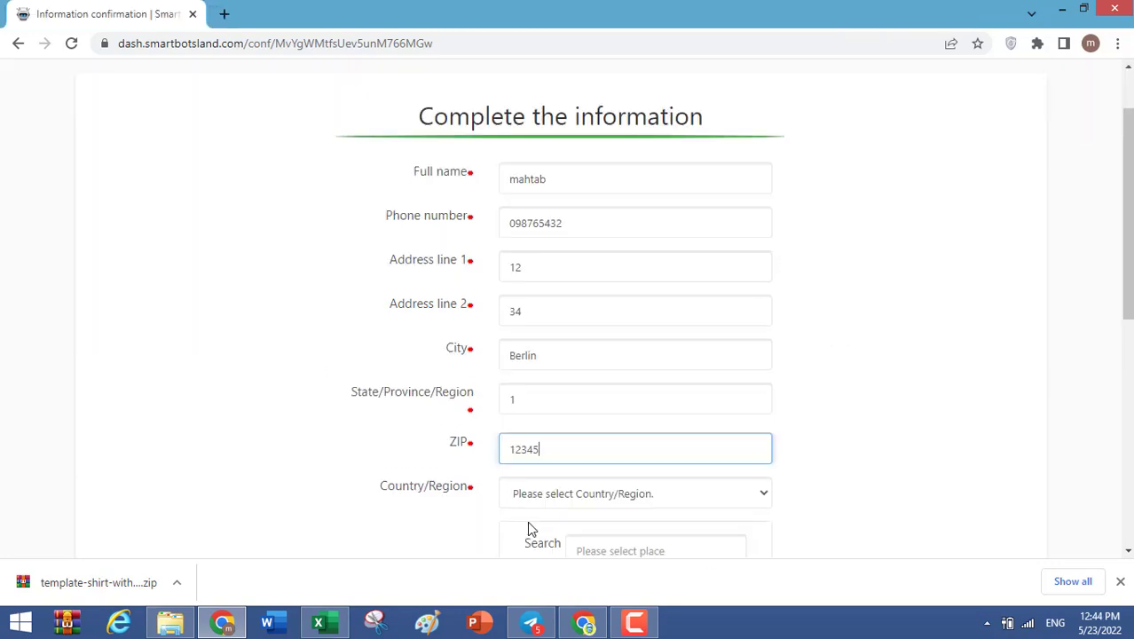
# Fill in the delivery details with Germany as the country, pay on delivery, and confirm the order.
pyautogui.scroll(-1, 529, 524)
pyautogui.click(600, 411)
pyautogui.scroll(-2, 600, 411)
pyautogui.moveTo(760, 266); pyautogui.dragTo(701, 353)
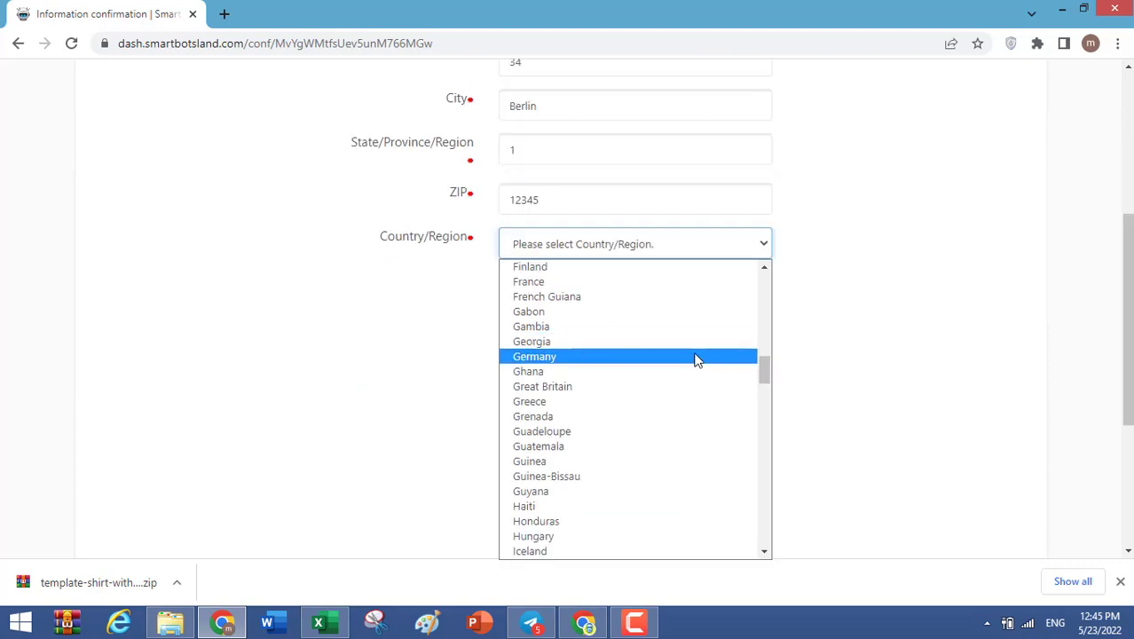
pyautogui.click(696, 359)
pyautogui.scroll(-1, 716, 352)
pyautogui.click(709, 352)
pyautogui.scroll(2, 798, 351)
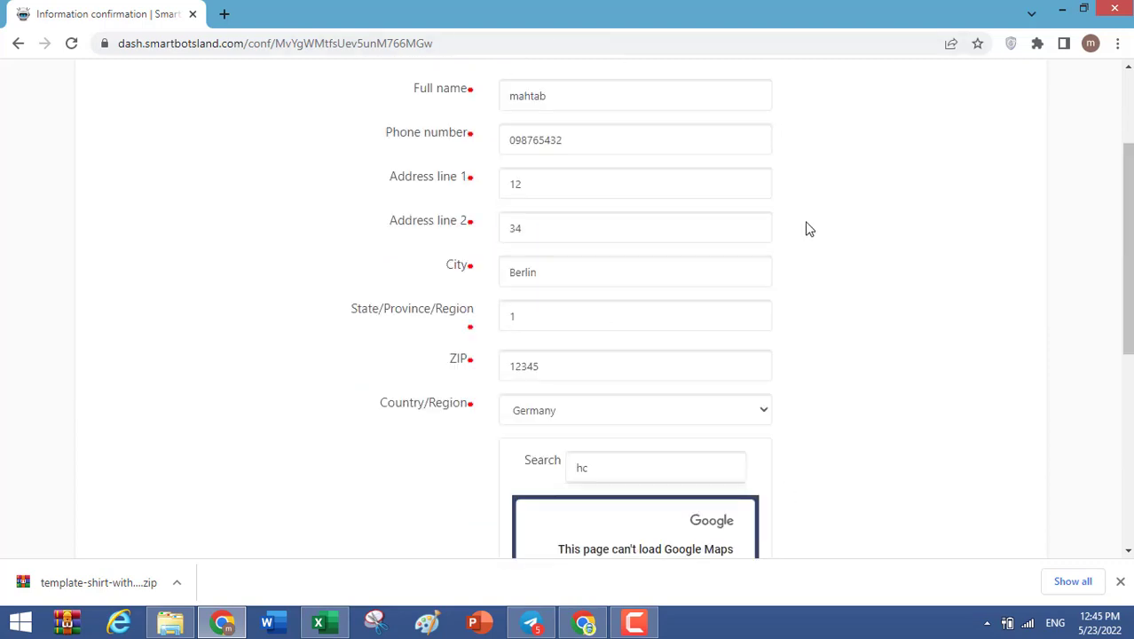
pyautogui.scroll(-4, 789, 316)
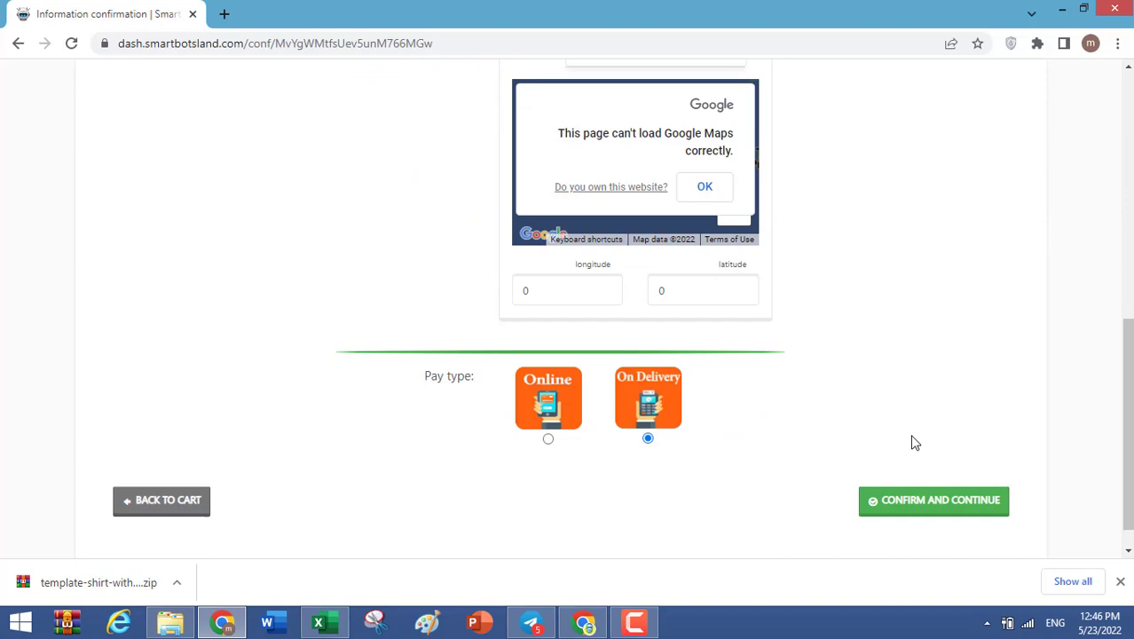
pyautogui.click(929, 501)
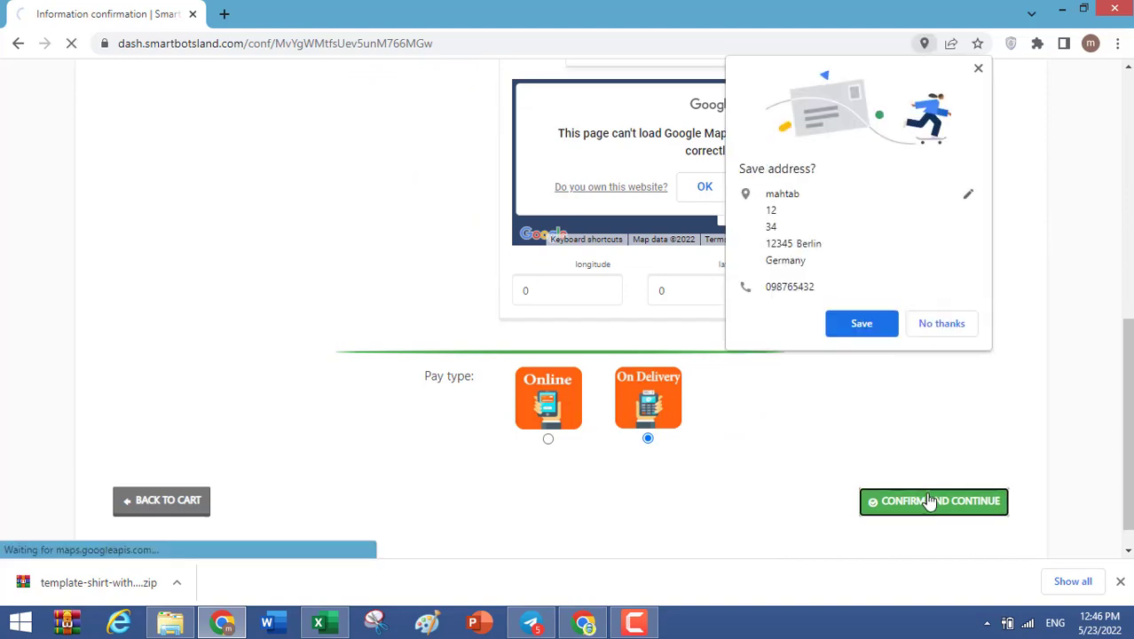
pyautogui.click(856, 327)
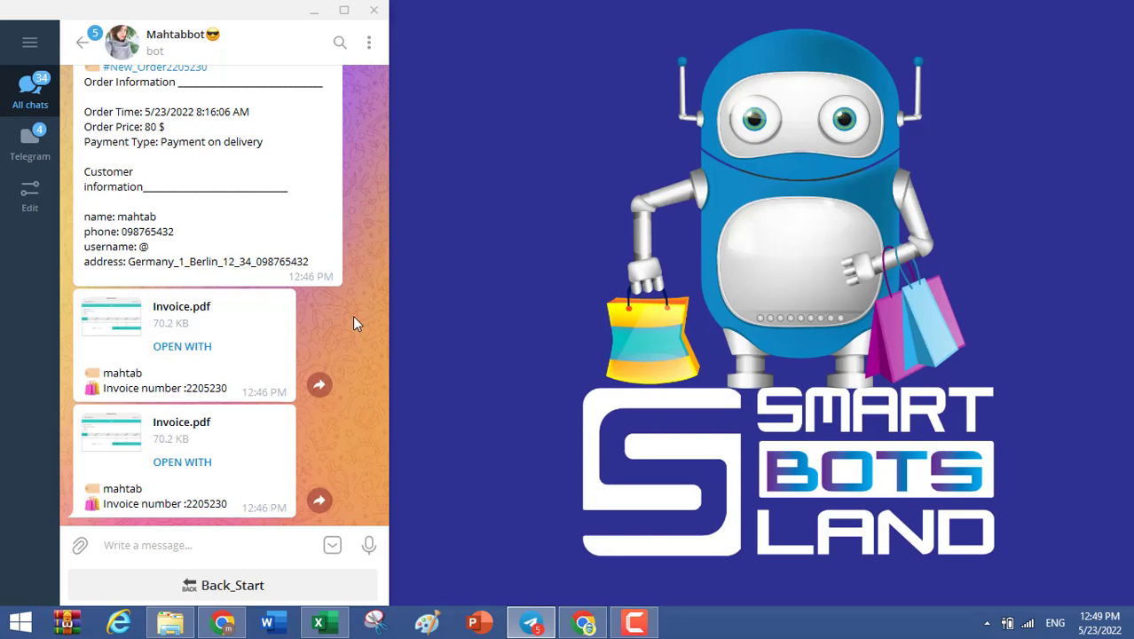
# Open the bot's Invoice.pdf in Google Chrome, then return to the admin panel's store orders.
pyautogui.click(177, 348)
pyautogui.click(197, 363)
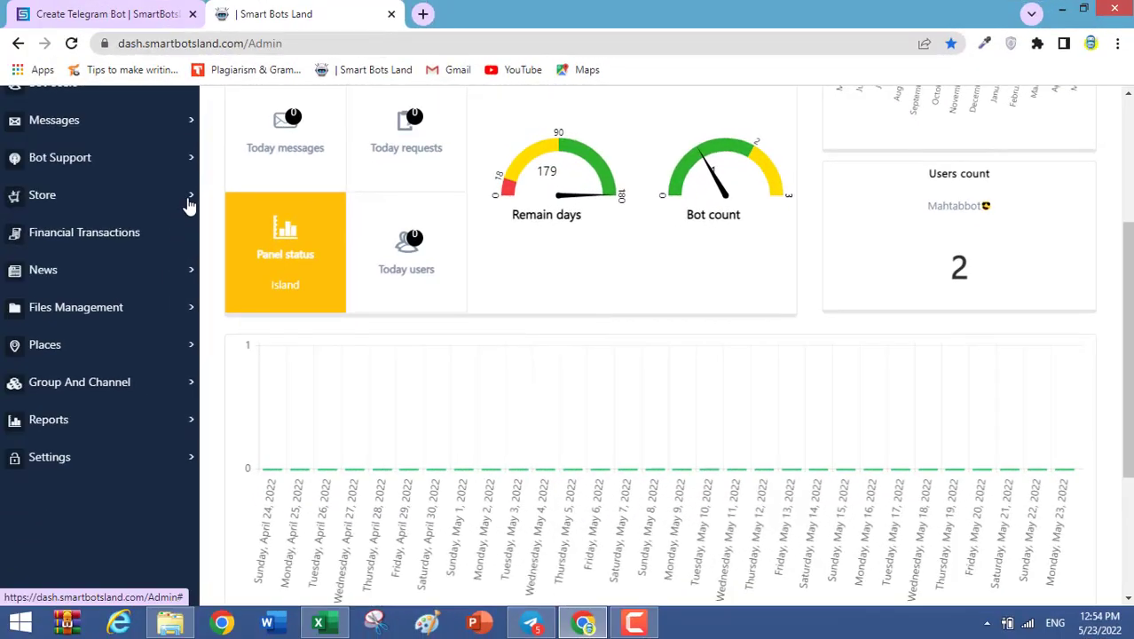
pyautogui.click(189, 205)
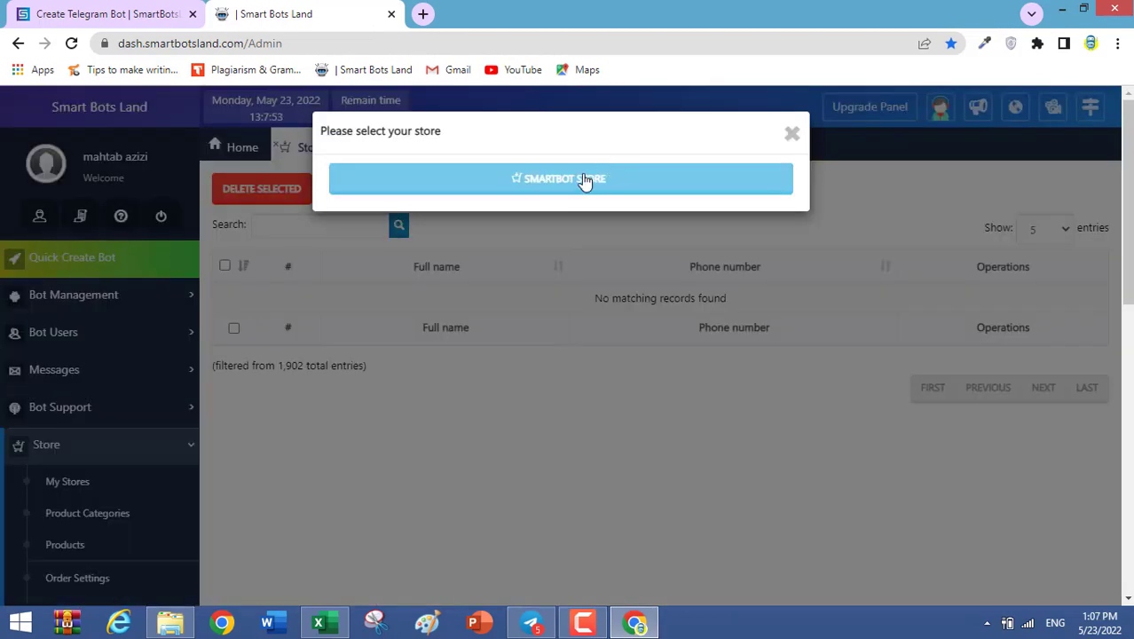
# In the smartbot store orders, set the 8 $ order's status to Final and save.
pyautogui.click(581, 181)
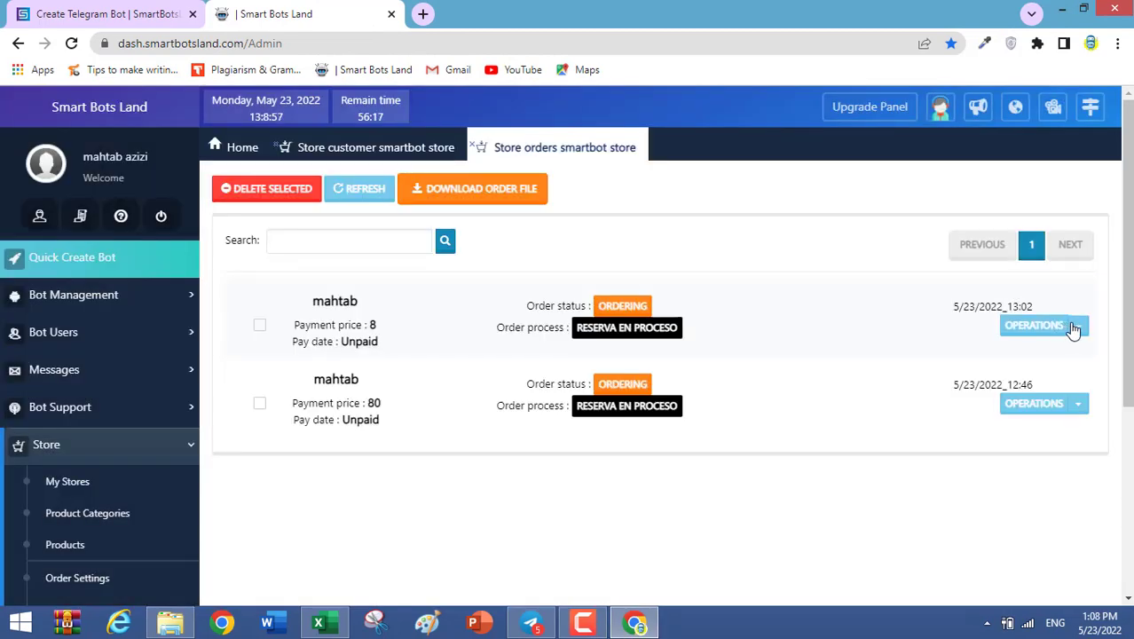
pyautogui.click(1079, 326)
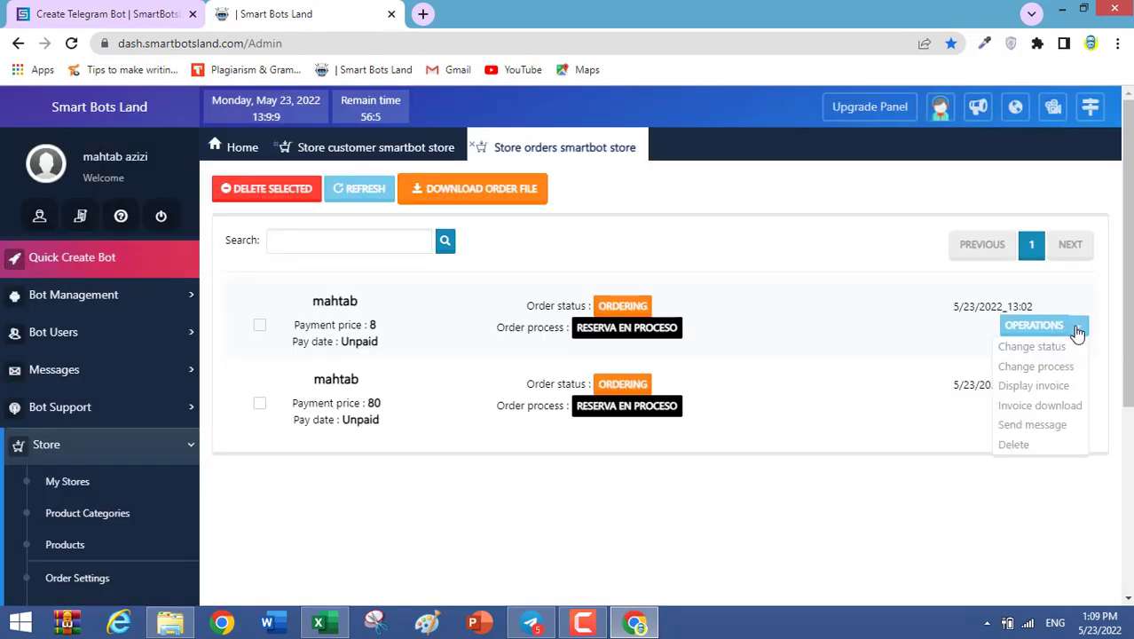
pyautogui.click(1032, 347)
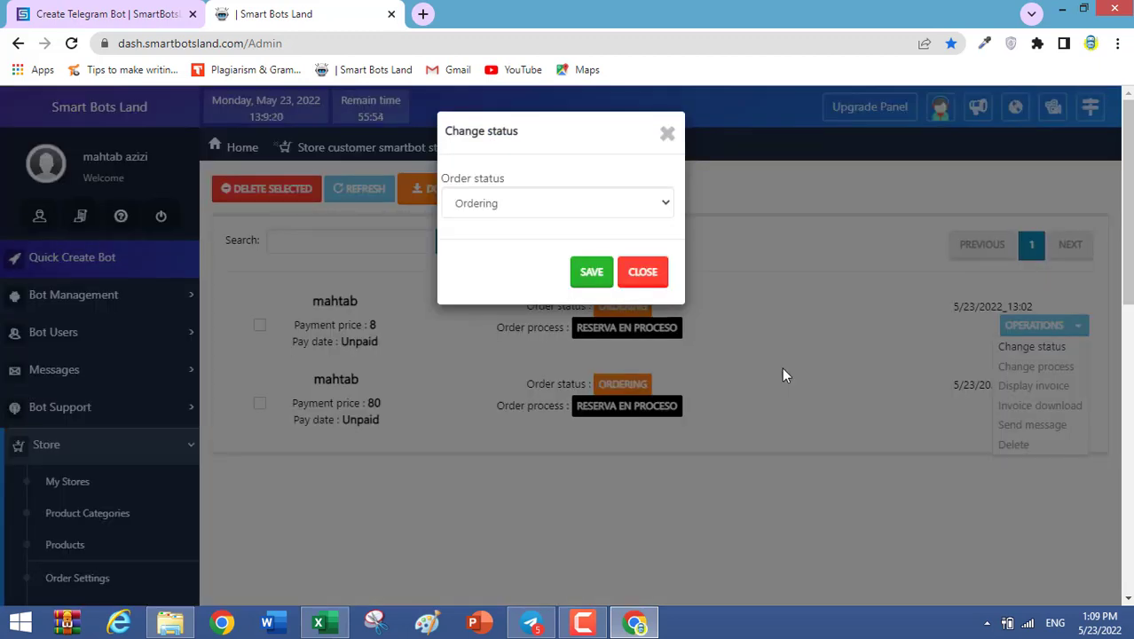
pyautogui.click(667, 205)
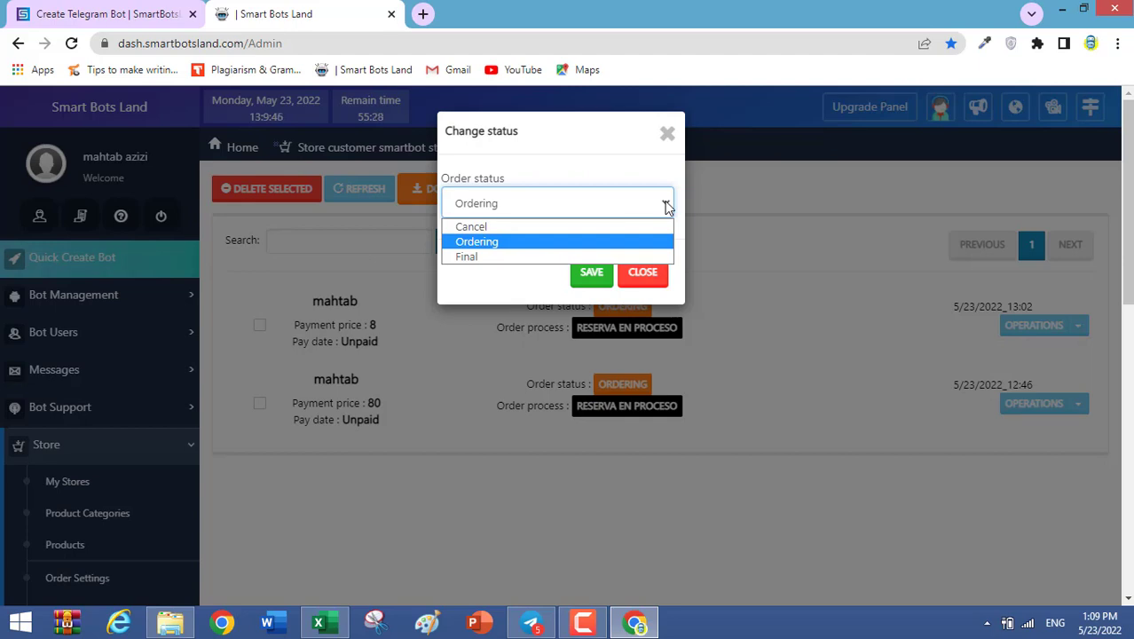
pyautogui.click(622, 256)
pyautogui.click(591, 273)
# Set the 80 $ order's process to Delivery and save.
pyautogui.scroll(-1, 888, 355)
pyautogui.click(1029, 319)
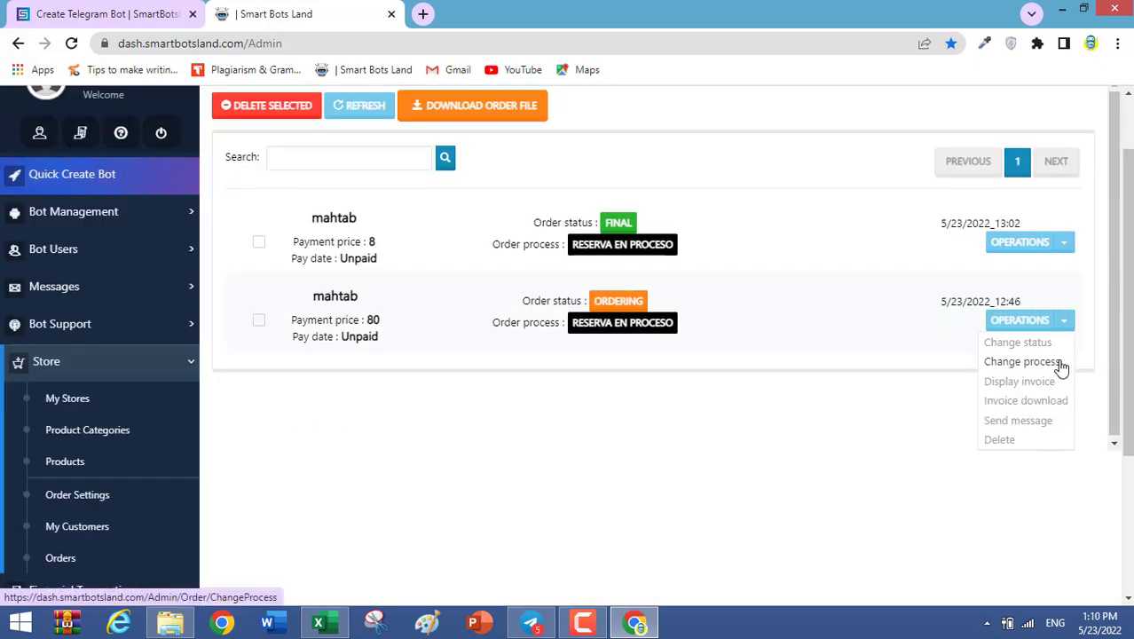
pyautogui.click(1021, 362)
pyautogui.scroll(1, 799, 266)
pyautogui.click(557, 203)
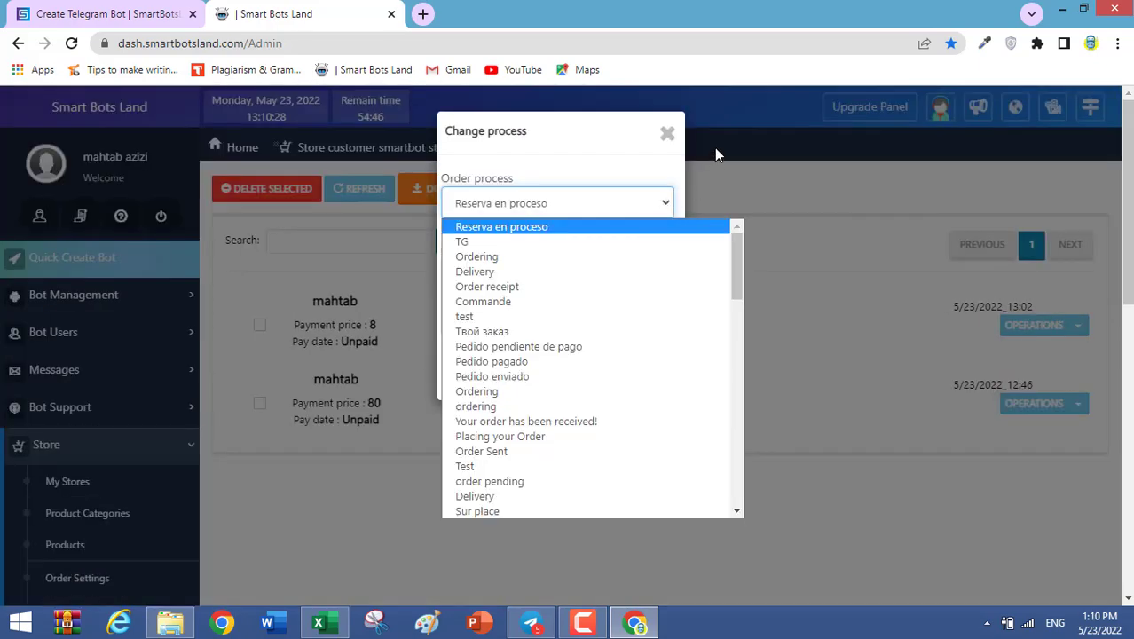
pyautogui.click(572, 282)
pyautogui.click(588, 367)
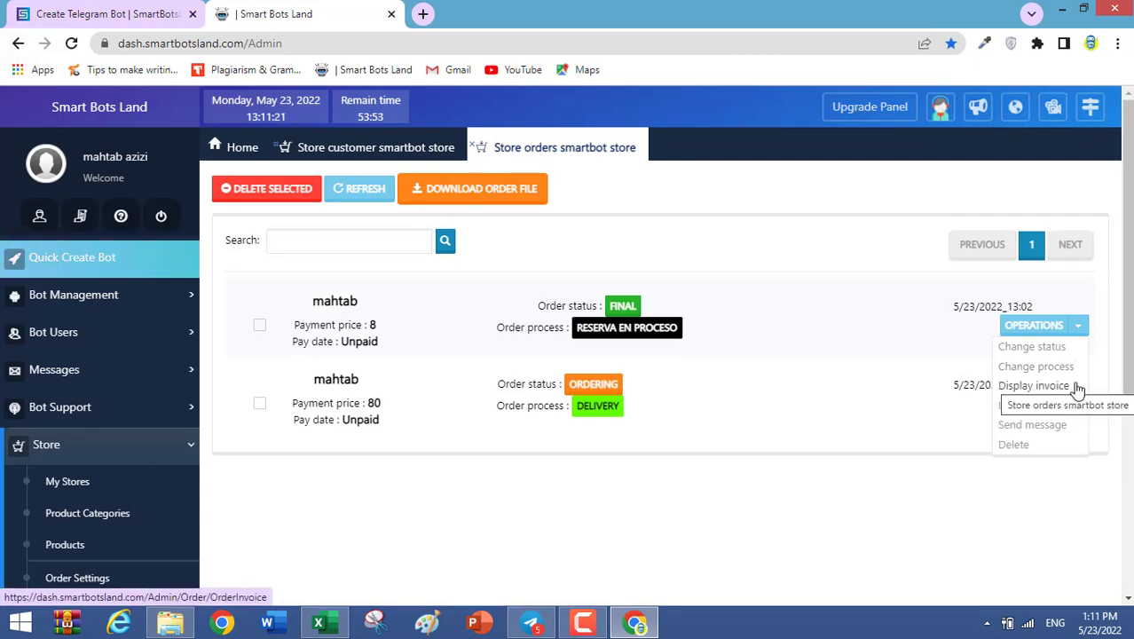
pyautogui.click(1034, 386)
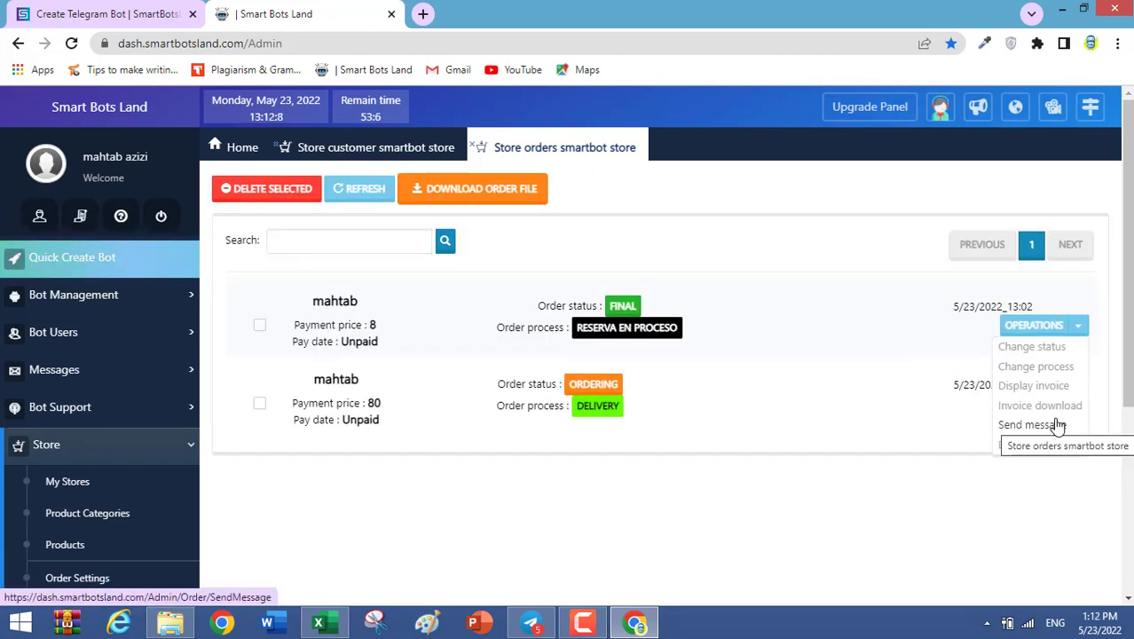
pyautogui.click(1029, 425)
pyautogui.click(666, 205)
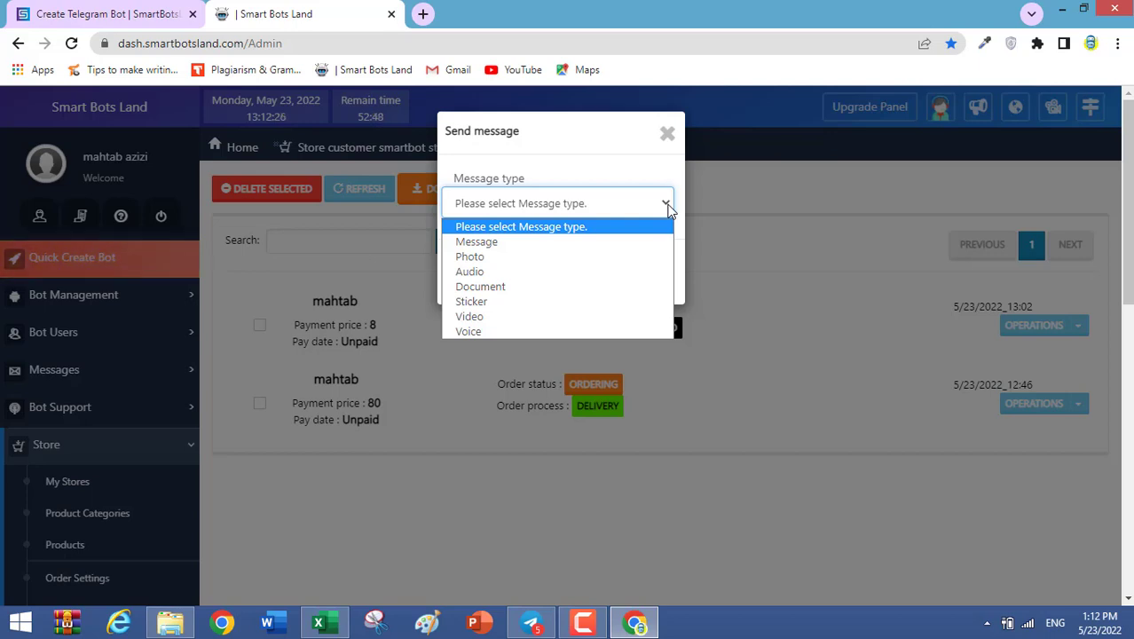
pyautogui.click(533, 242)
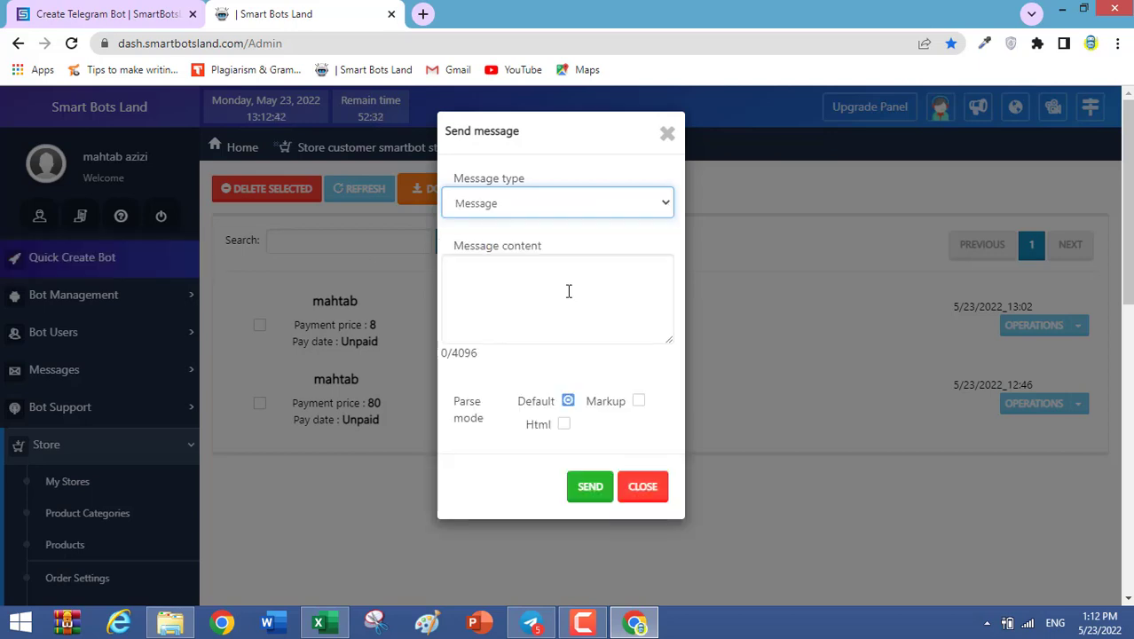
pyautogui.click(496, 275)
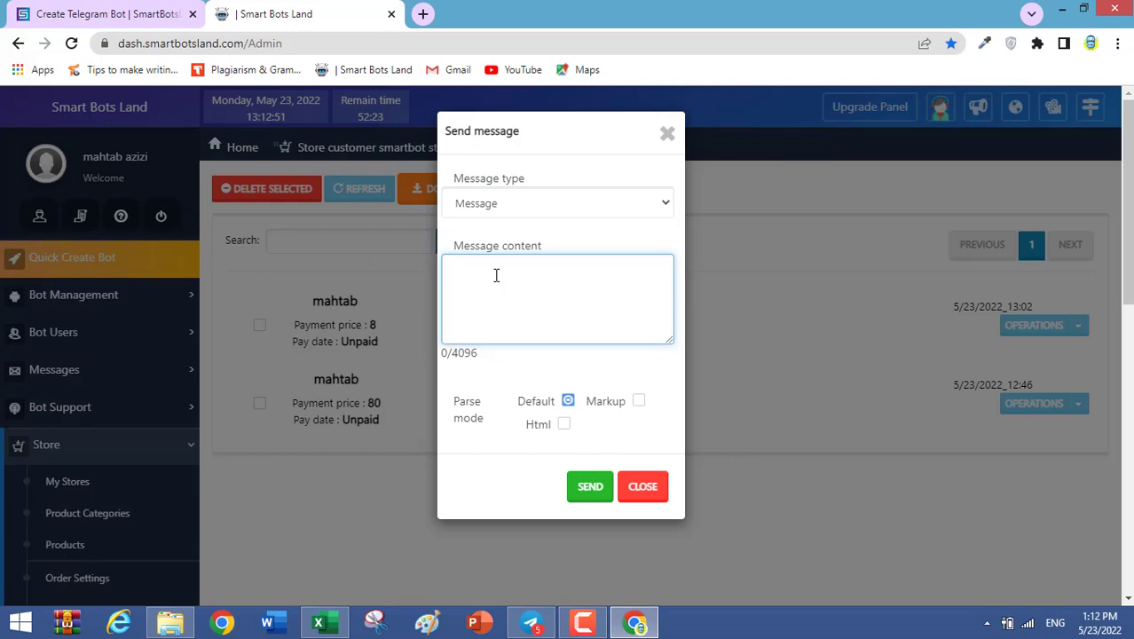